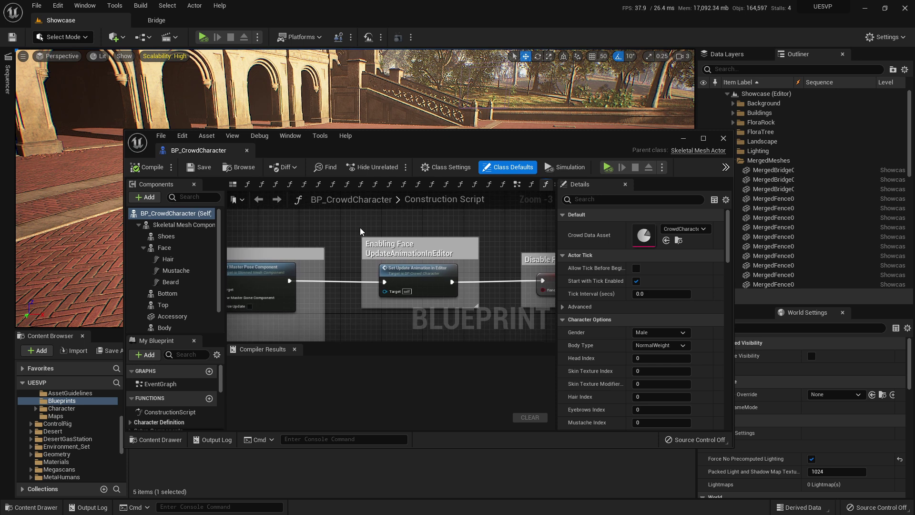
- Close the blueprint editor and place a BP_CrowdCharacter on the circular paving in the plaza
left_click(724, 138)
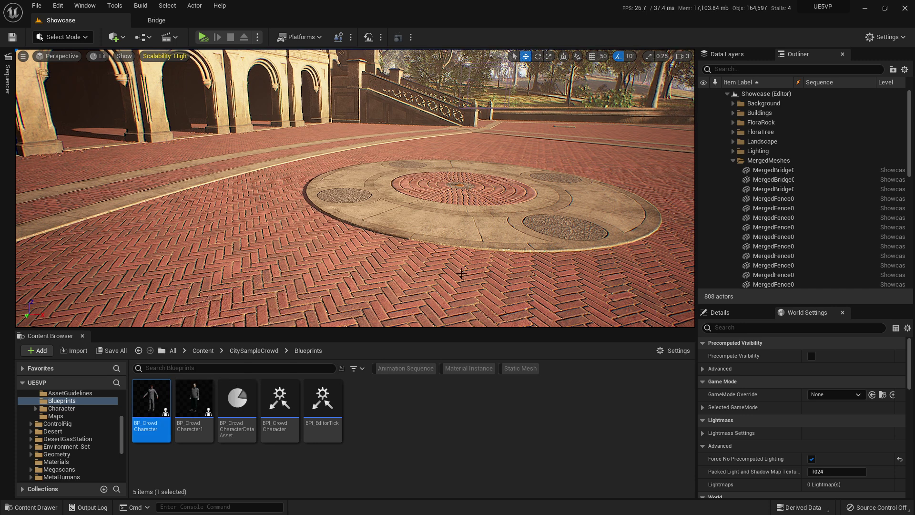
right_click_drag(355, 188, 431, 190)
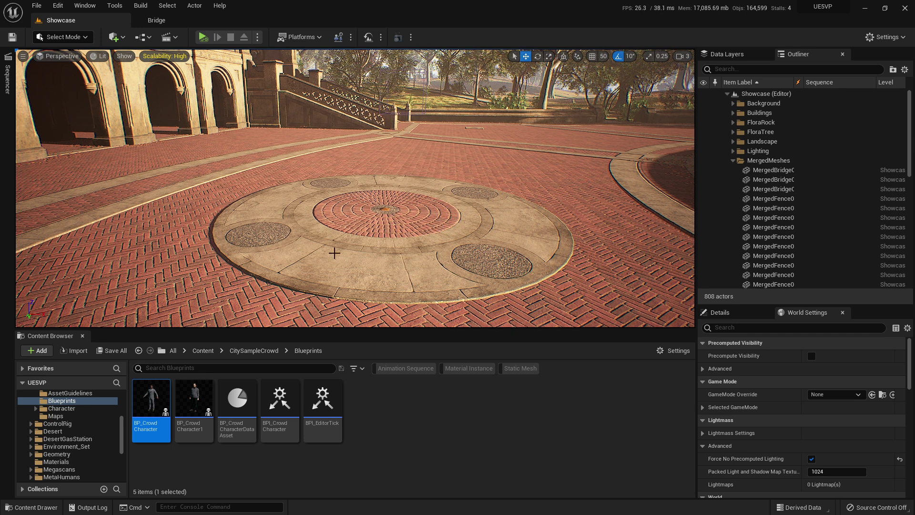
left_click_drag(151, 398, 328, 263)
right_click_drag(415, 230, 467, 212)
key("w")
key("a")
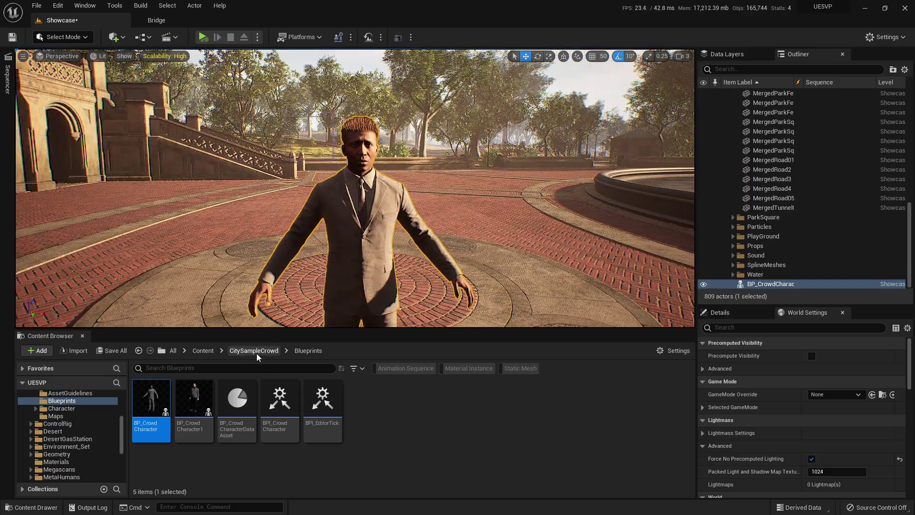
- Trigger Random Options on the placed crowd character to randomise its appearance
right_click_drag(456, 254, 453, 310)
key("s")
right_click_drag(355, 227, 475, 258)
key("a")
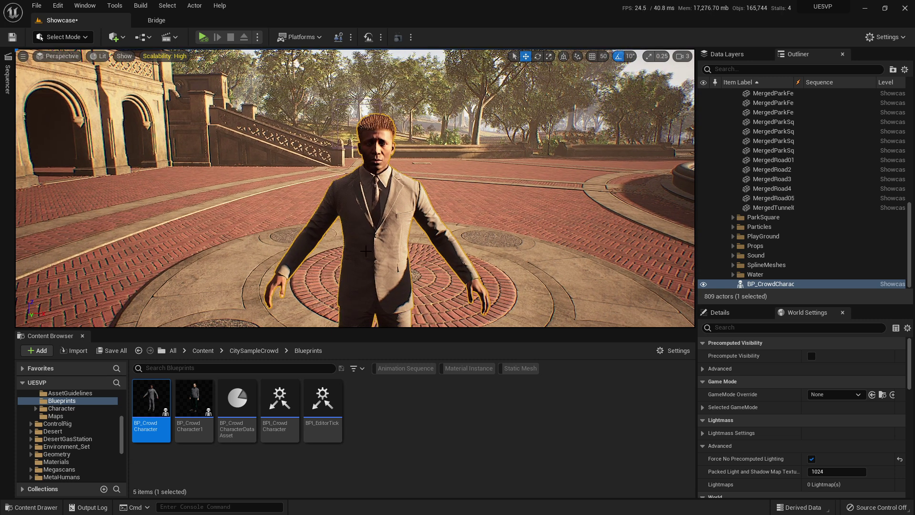
left_click(720, 312)
scroll(780, 419, "down", 5)
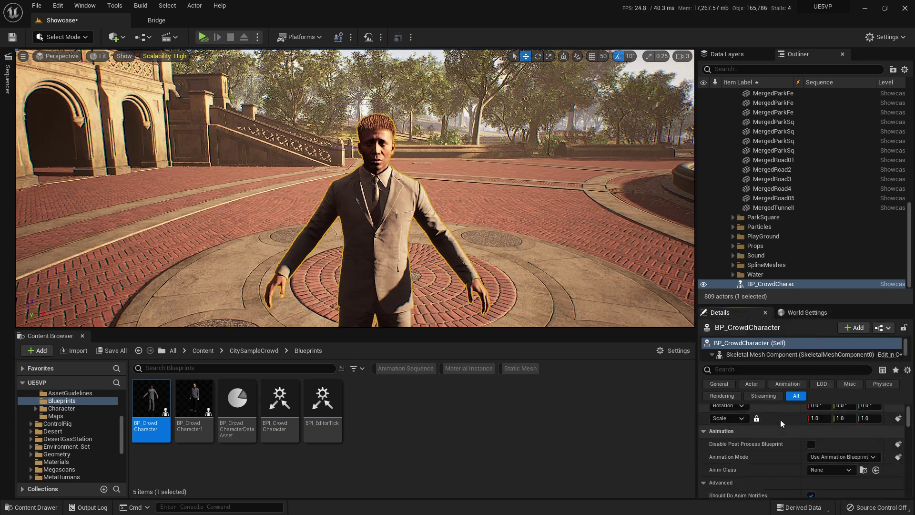
scroll(780, 419, "down", 10)
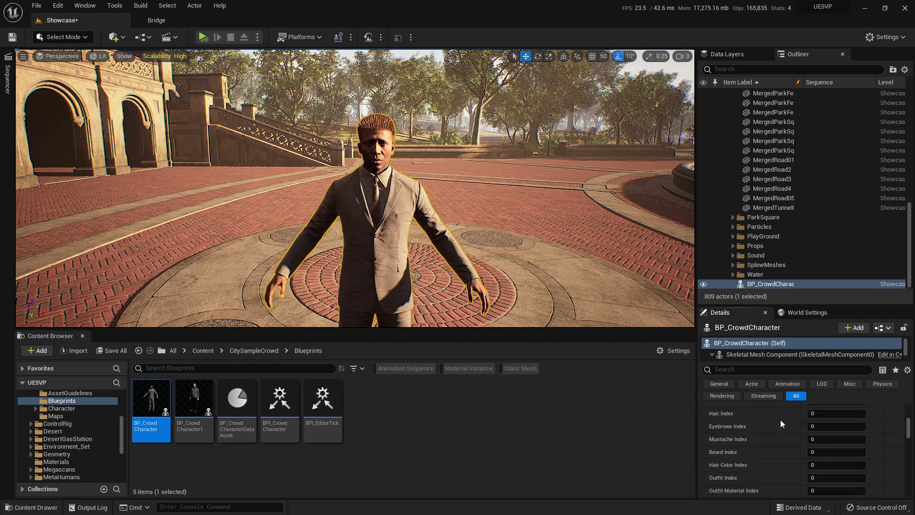
scroll(780, 419, "down", 2)
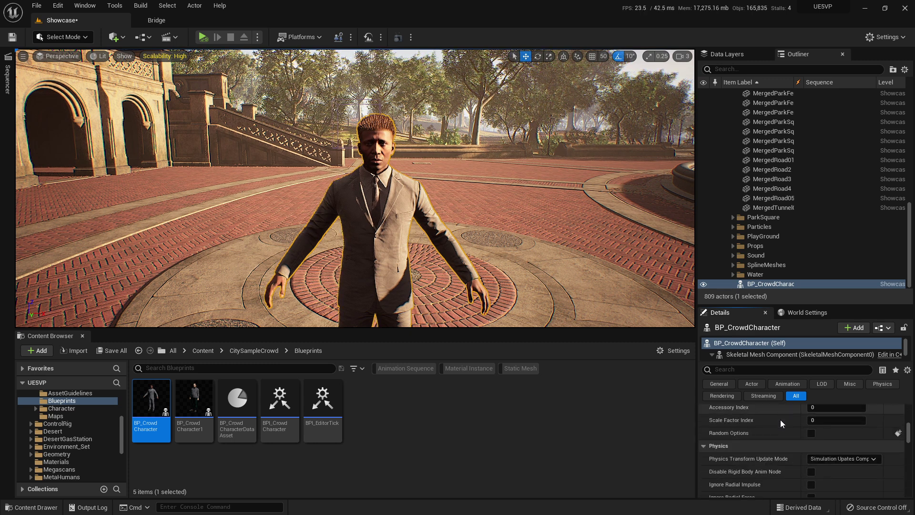
right_click_drag(485, 286, 758, 387)
left_click(812, 434)
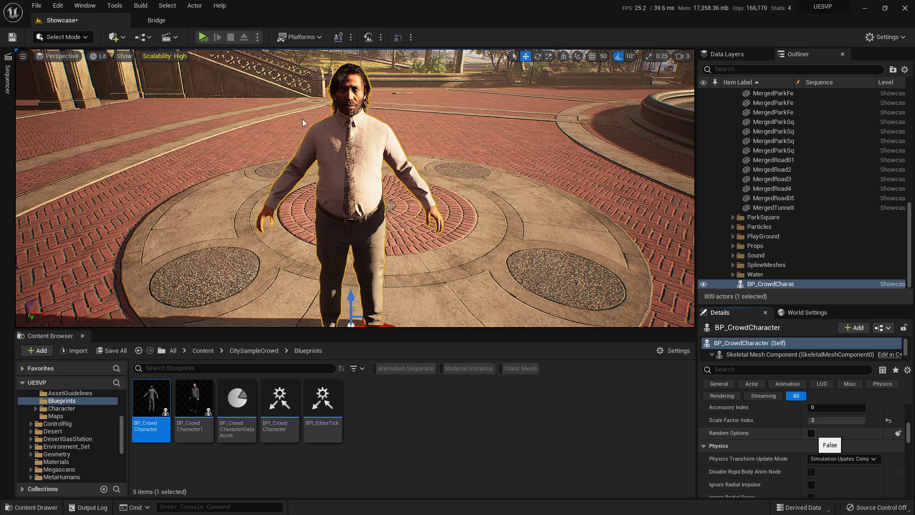
right_click_drag(370, 140, 378, 196)
key("w")
key("s")
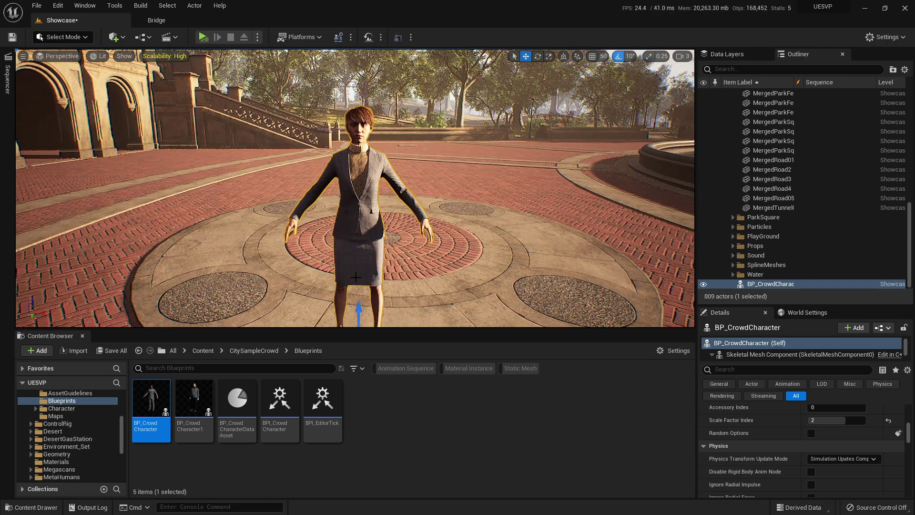
- Place a second crowd character beside the first and delete both from the level
mouse_move(195, 411)
left_click_drag(195, 411, 484, 317)
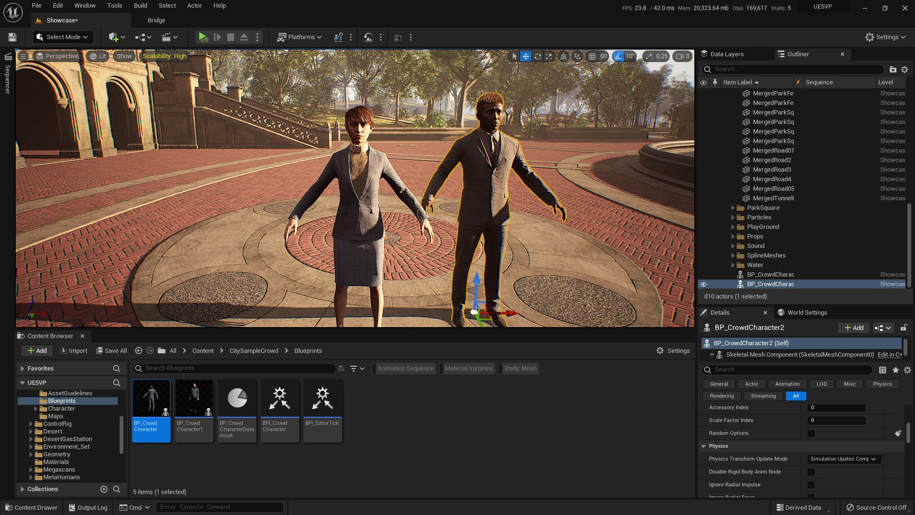
key("Delete")
left_click(358, 186)
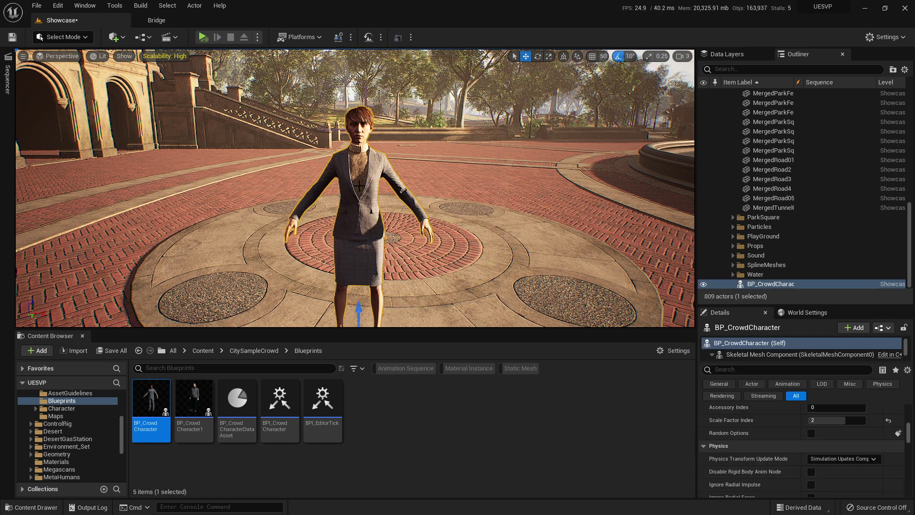
key("Delete")
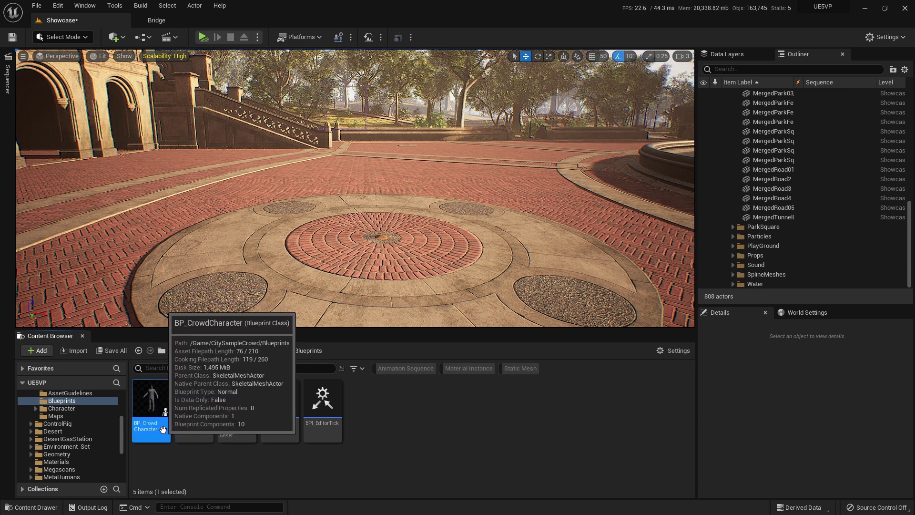
- Duplicate the BP_CrowdCharacter blueprint, and compile and save the copy with Random Options enabled in its class defaults
key("ctrl+d")
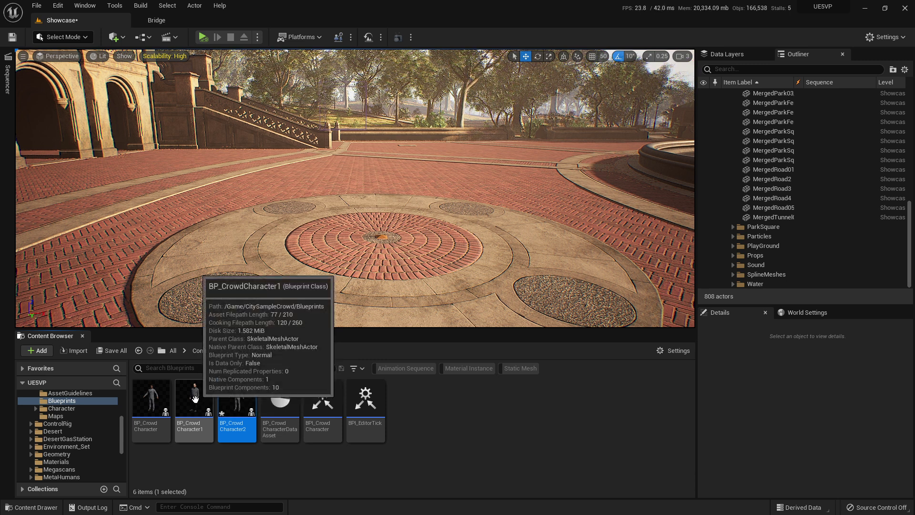
double_click(234, 398)
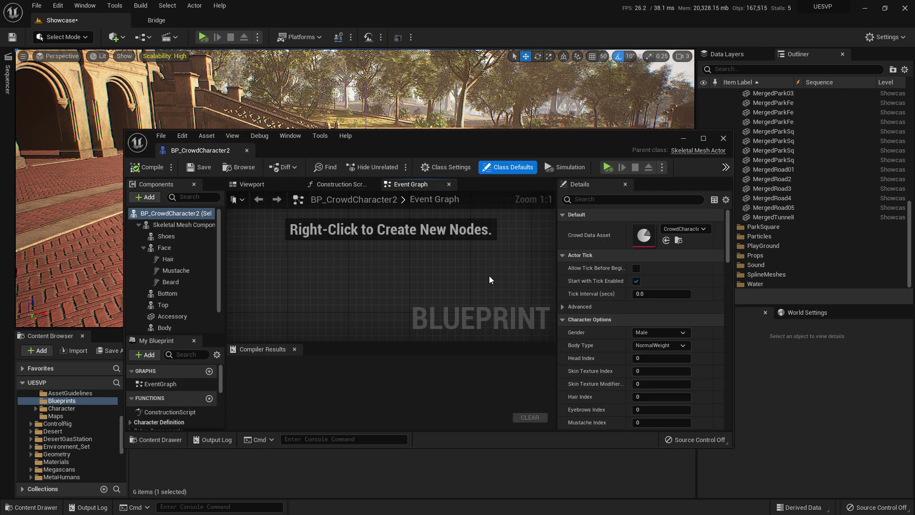
scroll(604, 356, "down", 8)
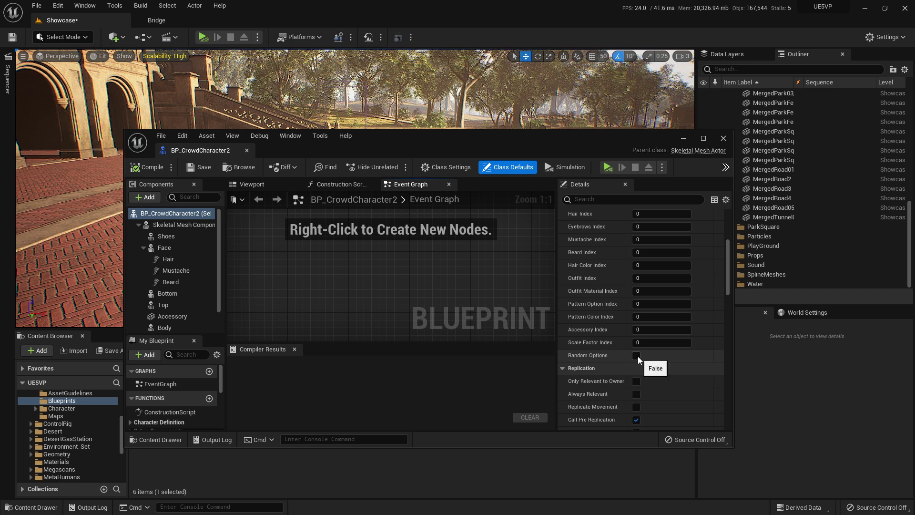
left_click(636, 355)
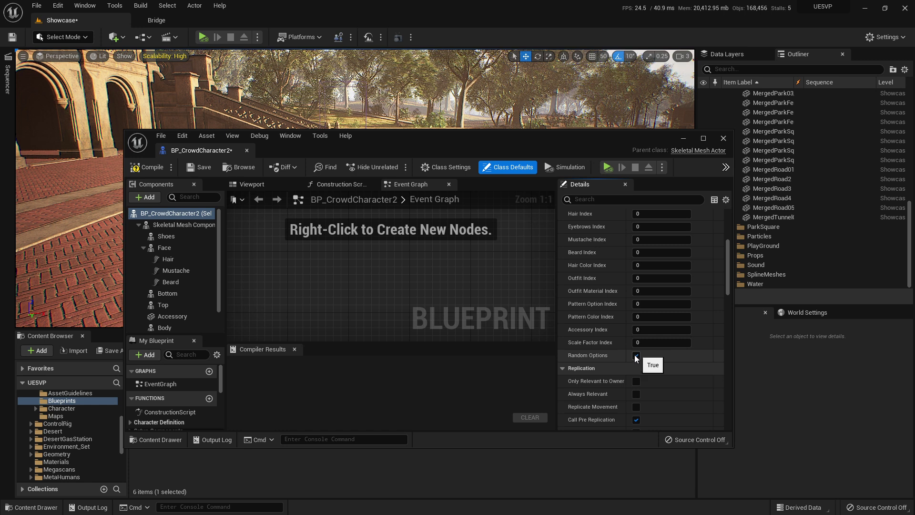
left_click(208, 167)
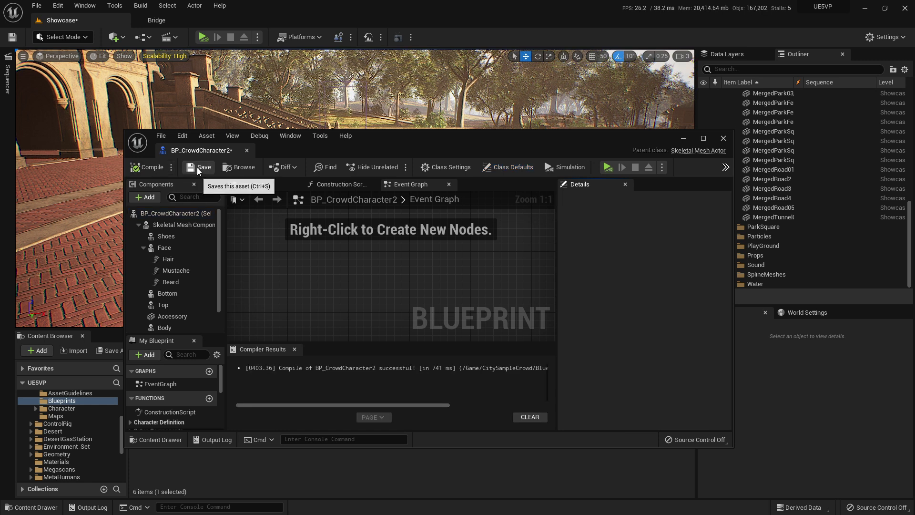
- Place two BP_CrowdCharacter2 actors side by side on the circular paving
left_click_drag(391, 138, 706, 448)
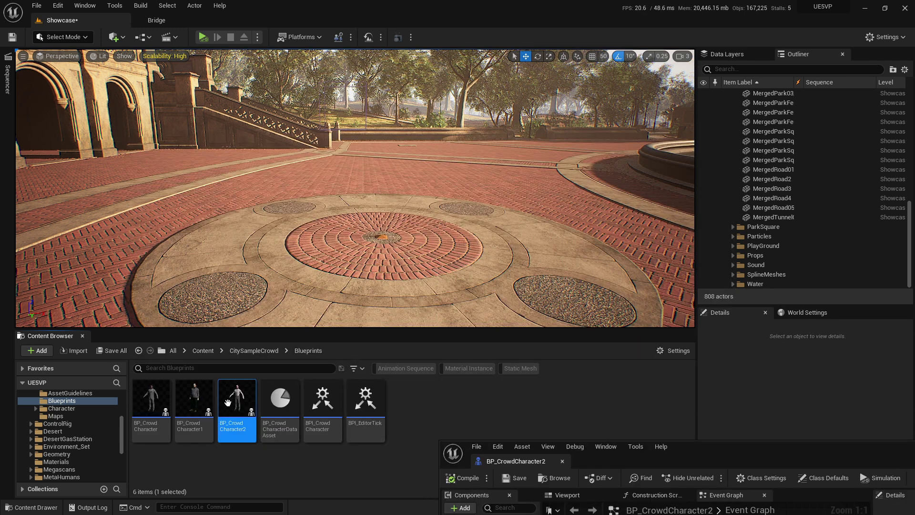
left_click_drag(253, 382, 386, 285)
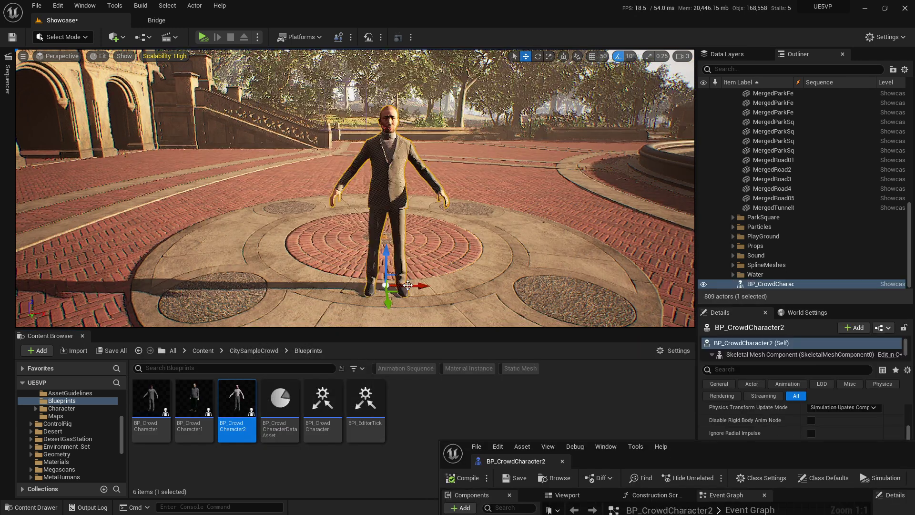
key("w")
right_click_drag(431, 198, 442, 199)
key("d")
left_click_drag(228, 429, 459, 300)
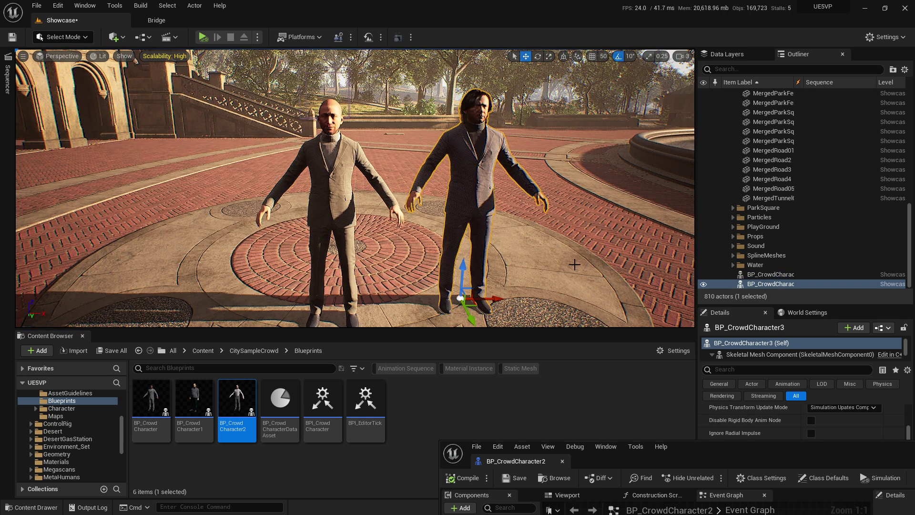
- Examine the faces and outfits of the two placed characters up close and from a distance
key("w")
key("d")
right_click_drag(504, 246, 505, 246)
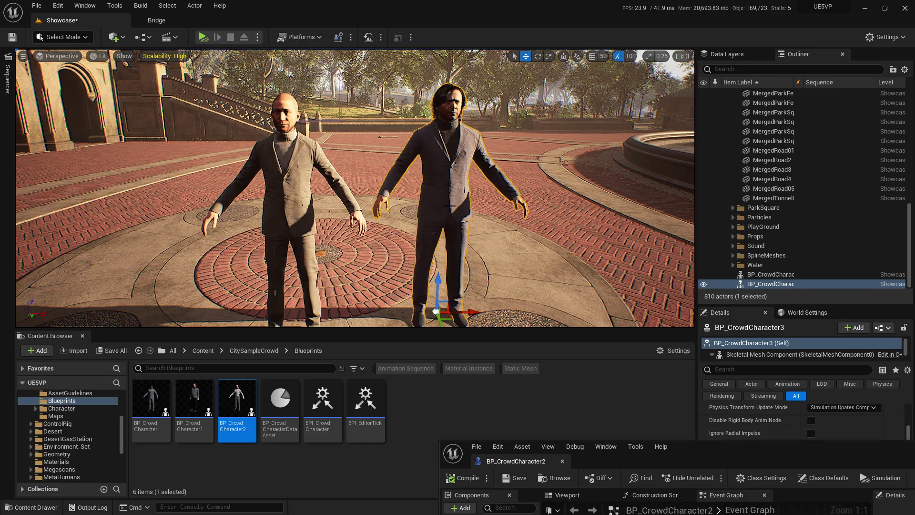
right_click_drag(454, 203, 433, 227)
mouse_move(402, 184)
right_mouse_down()
mouse_move(367, 162)
mouse_move(358, 110)
mouse_move(343, 107)
mouse_move(420, 179)
mouse_move(390, 186)
right_mouse_up()
key("w")
key("a")
key("w")
key("d")
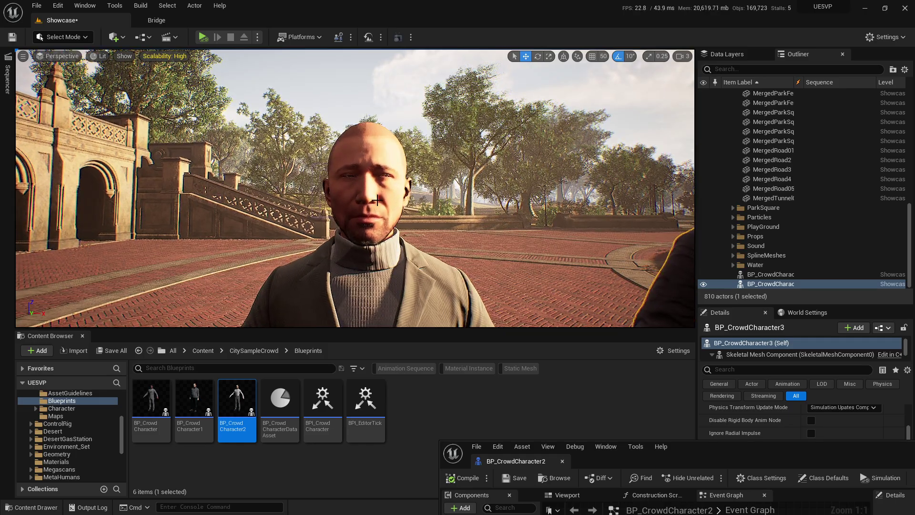
key("s")
right_click_drag(395, 178, 391, 235)
key("s")
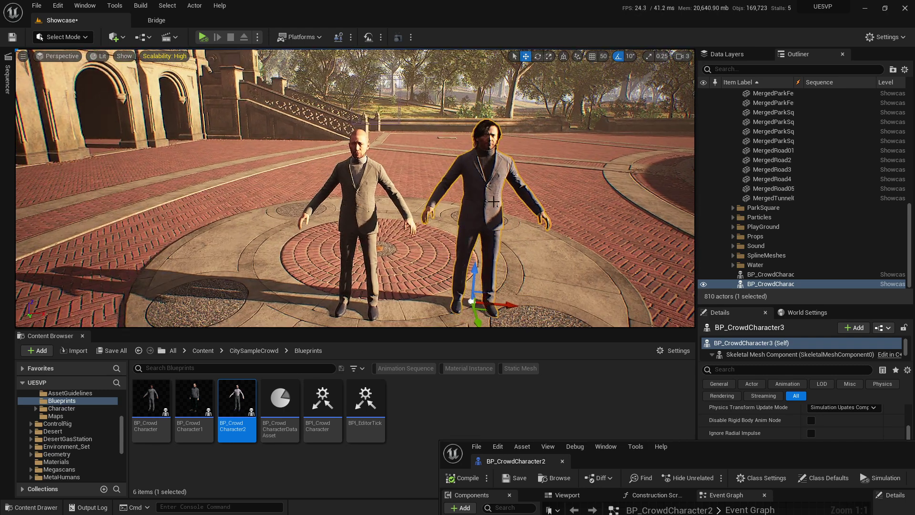
- Delete both BP_CrowdCharacter2-based characters from the level
key("Delete")
left_click(363, 205)
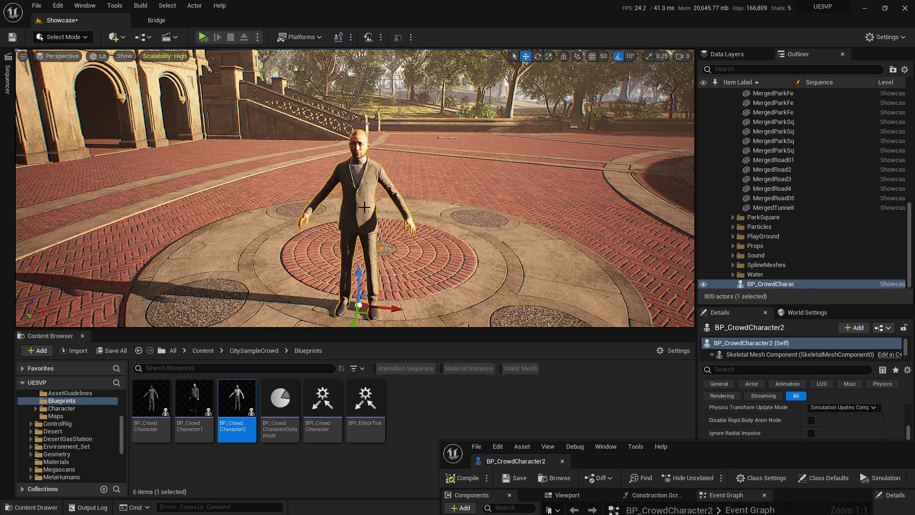
key("Delete")
- Open the Construction Script of BP_CrowdCharacter2 at the Disable Random block that ends the graph
left_click_drag(685, 453, 515, 212)
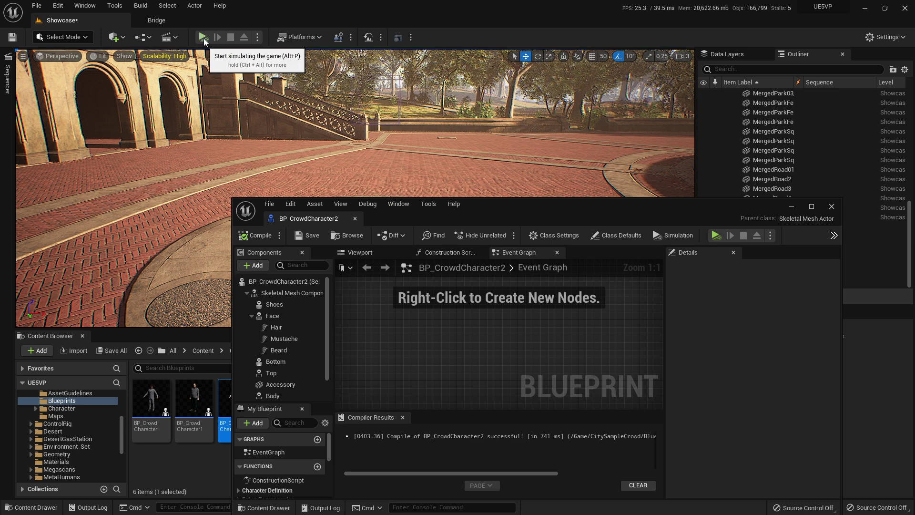
left_click_drag(513, 207, 504, 148)
left_click(438, 192)
right_click_drag(623, 247, 424, 251)
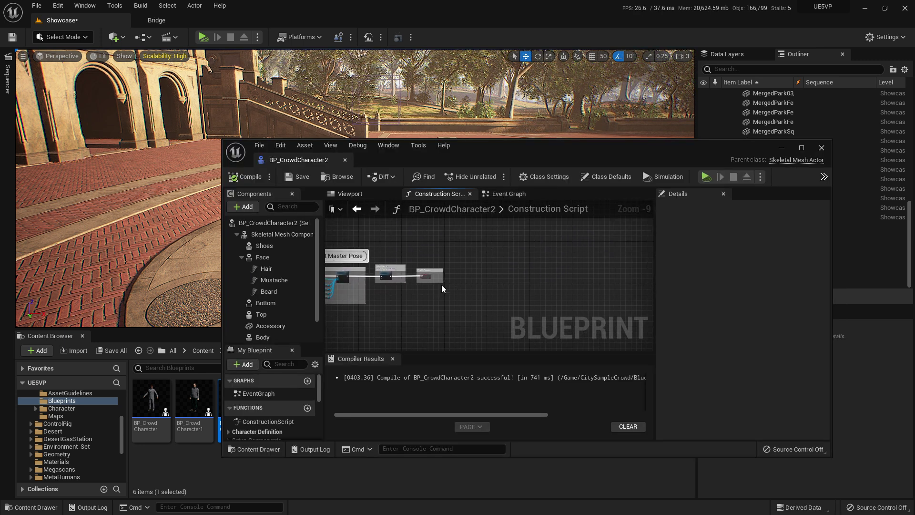
scroll(433, 285, "up", 6)
right_click_drag(429, 295, 423, 299)
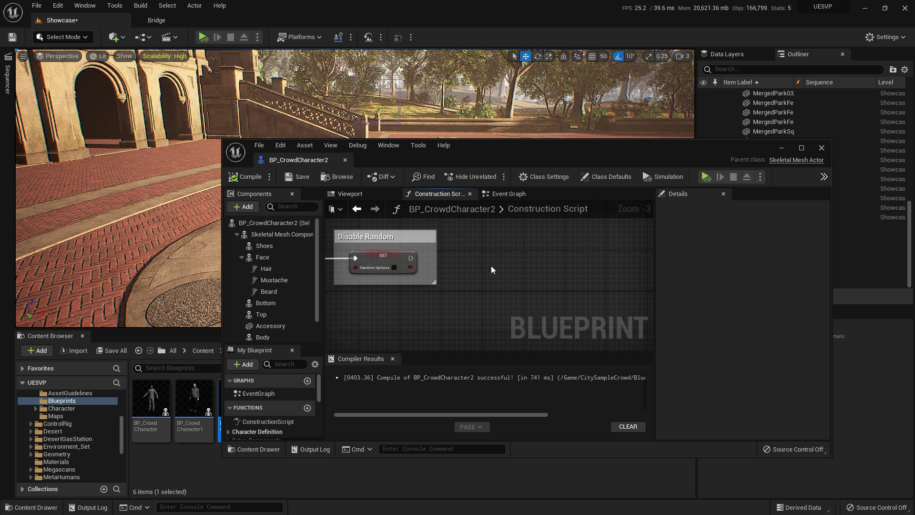
right_click_drag(492, 270, 471, 276)
left_click_drag(492, 156, 476, 313)
left_click_drag(573, 332, 570, 355)
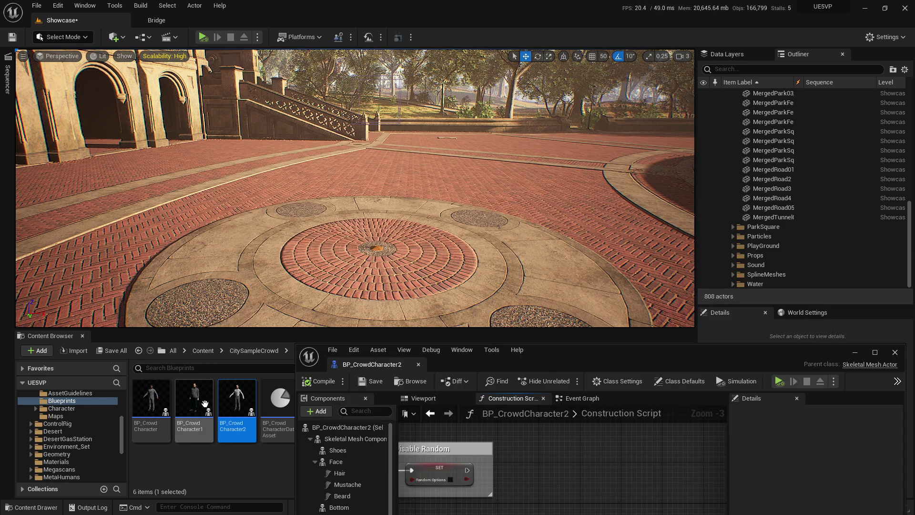
left_click_drag(607, 356, 485, 181)
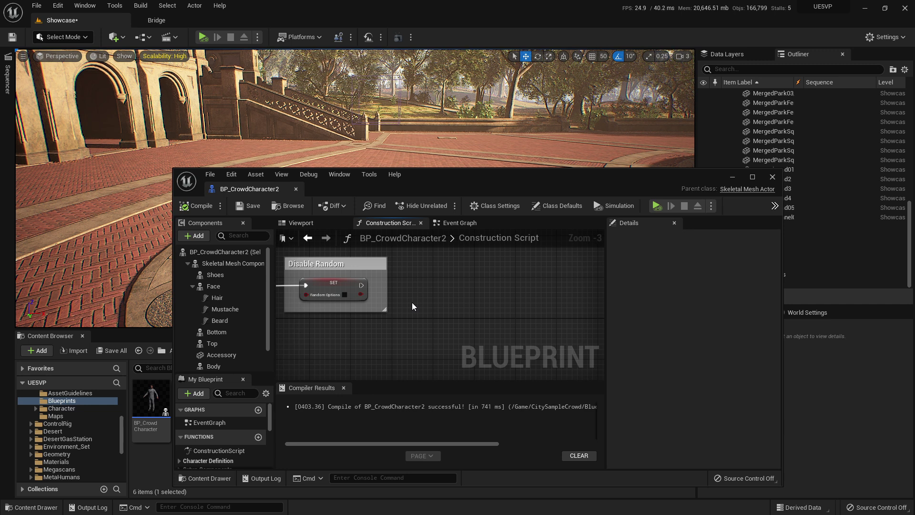
- Add a reference to the Skeletal Mesh Component to the Construction Script, below and beside the Disable Random block
right_click_drag(428, 316, 413, 308)
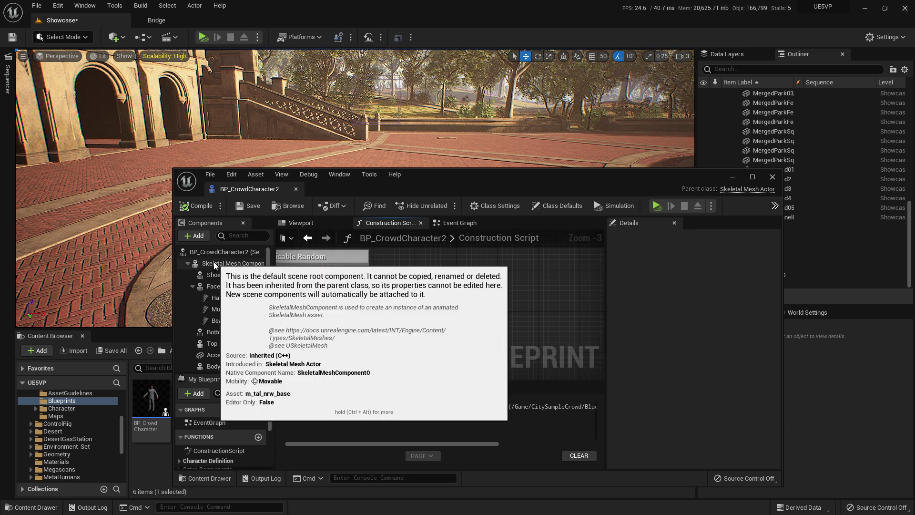
left_click(214, 262)
left_click_drag(348, 334, 349, 333)
right_click_drag(427, 339, 401, 345)
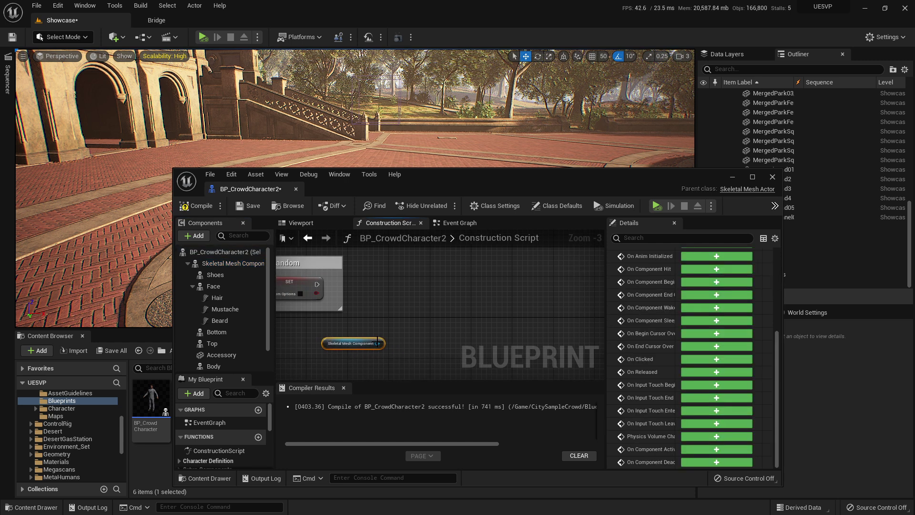
- Create a Set Animation Mode node targeting the Skeletal Mesh Component and connect the Disable Random SET node's execution output to it
left_click_drag(382, 343, 419, 314)
type("s")
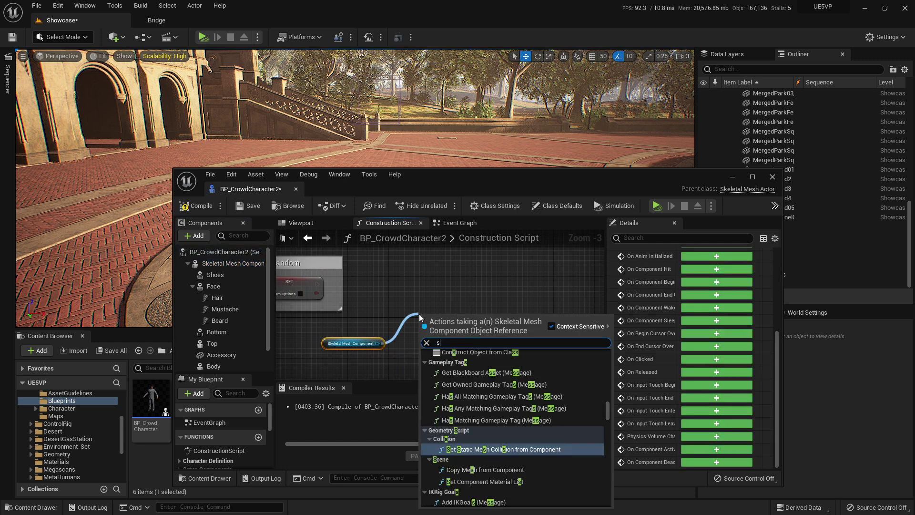
type("et anima")
key("Down")
key("Up")
key("Return")
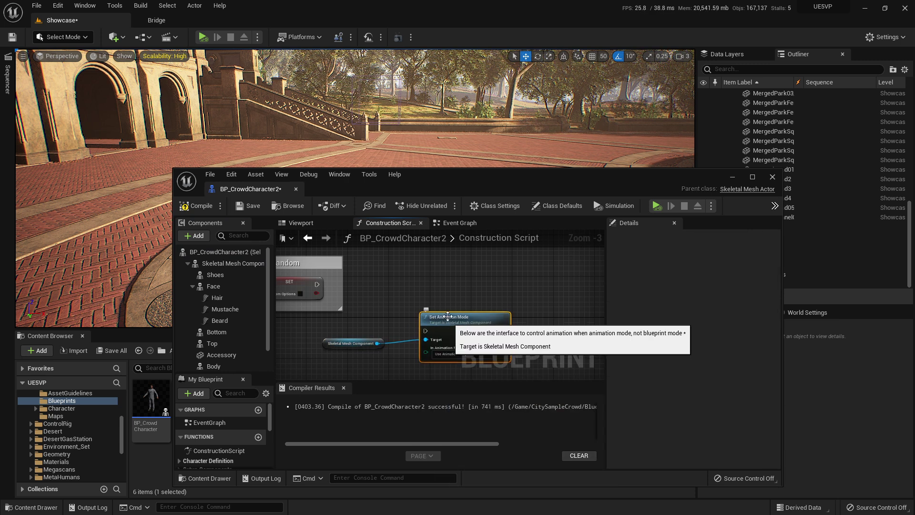
left_click_drag(425, 318, 410, 282)
left_click_drag(316, 284, 430, 278)
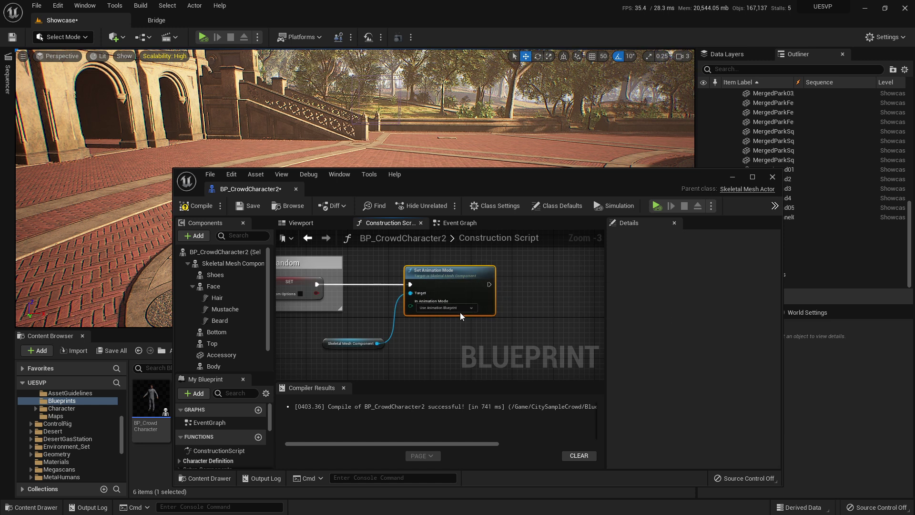
- Set the In Animation Mode option of the Set Animation Mode node to Use Animation Asset
scroll(456, 307, "up", 3)
left_click(451, 308)
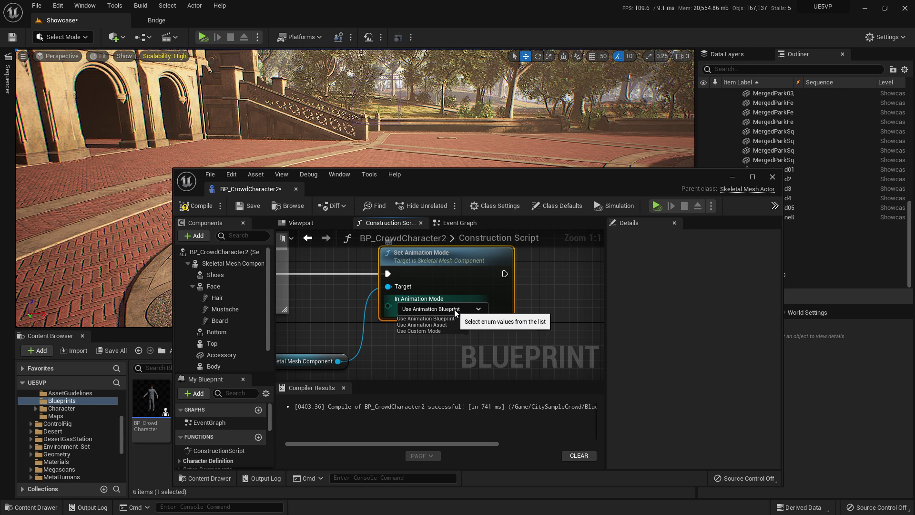
left_click(439, 324)
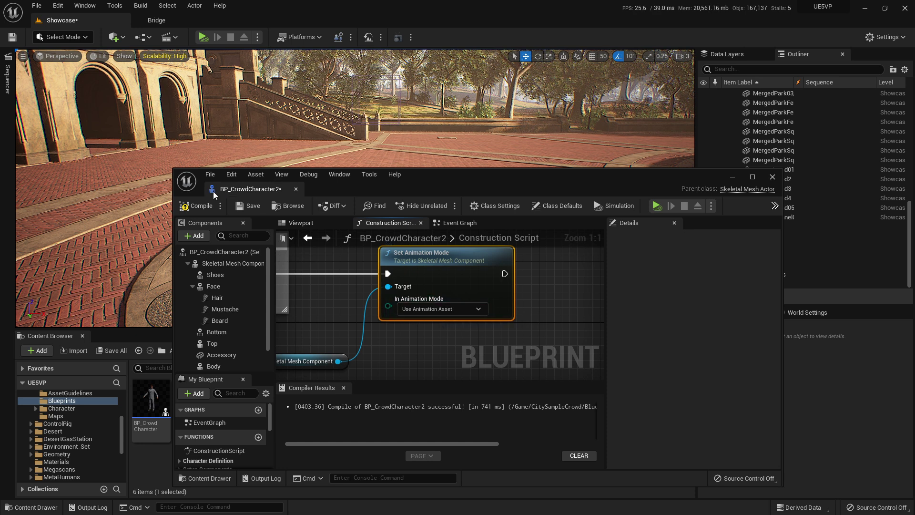
- Maximise the BP_CrowdCharacter2 editor window and close the Compiler Results to enlarge the graph area
right_click_drag(341, 299, 374, 310)
double_click(479, 177)
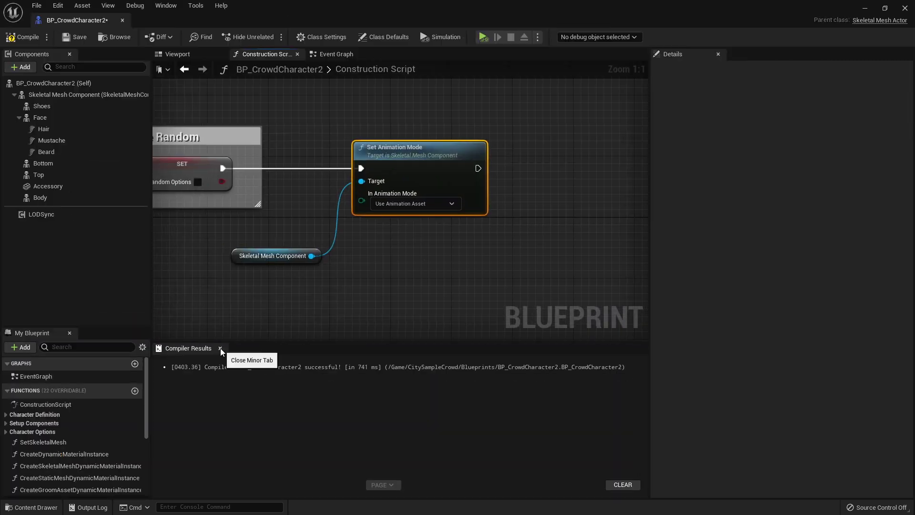
left_click(220, 348)
right_click_drag(434, 259, 510, 322)
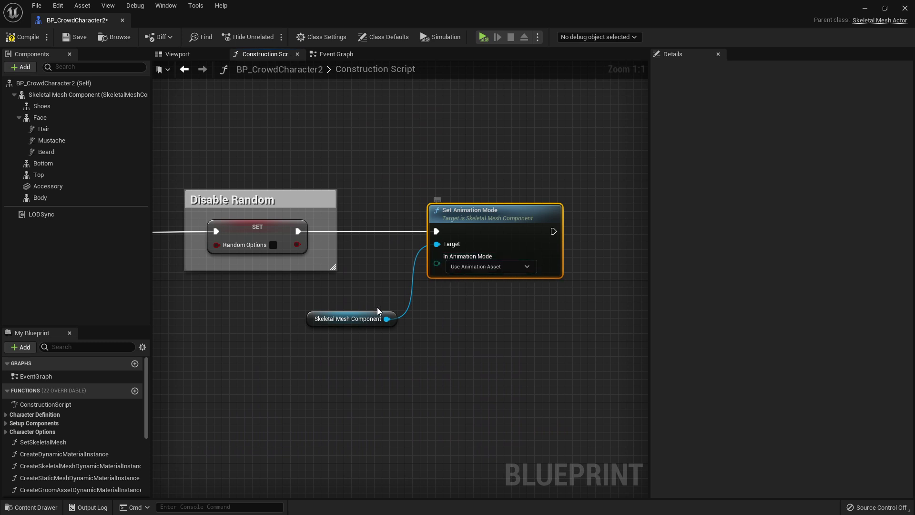
- Reposition the Skeletal Mesh Component node below the Disable Random block, leaving room for a second connection
left_click_drag(376, 316, 312, 286)
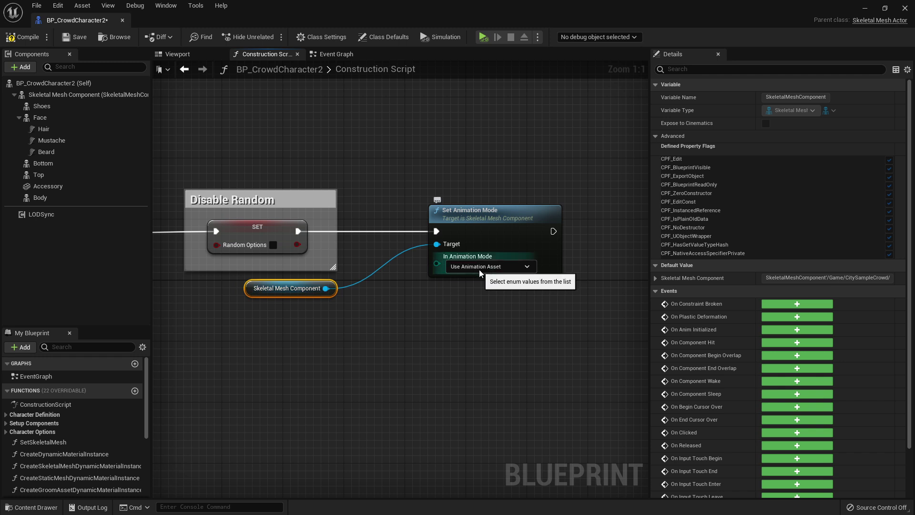
left_click_drag(437, 263, 410, 305)
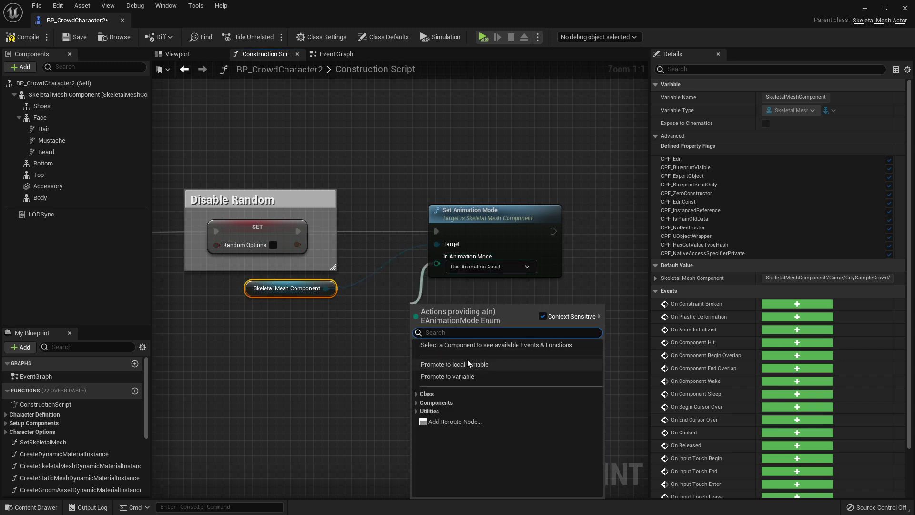
left_click(403, 328)
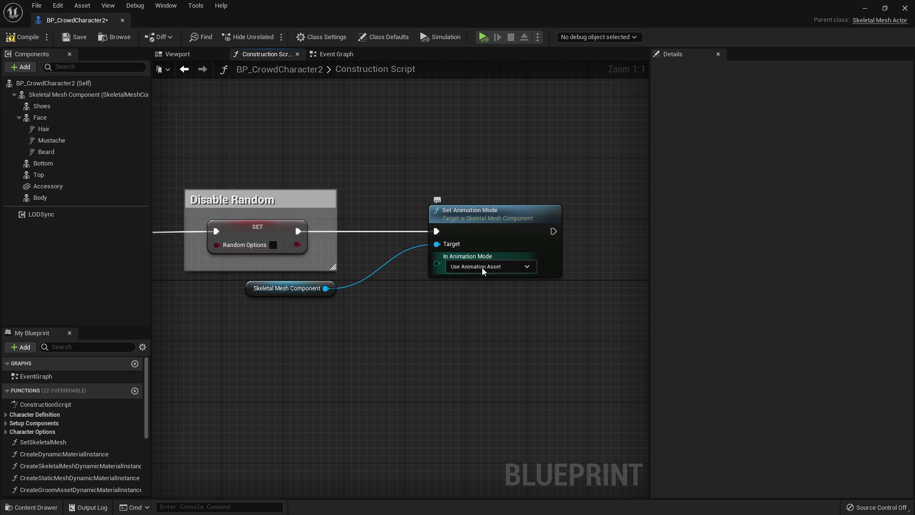
right_click_drag(479, 269, 442, 311)
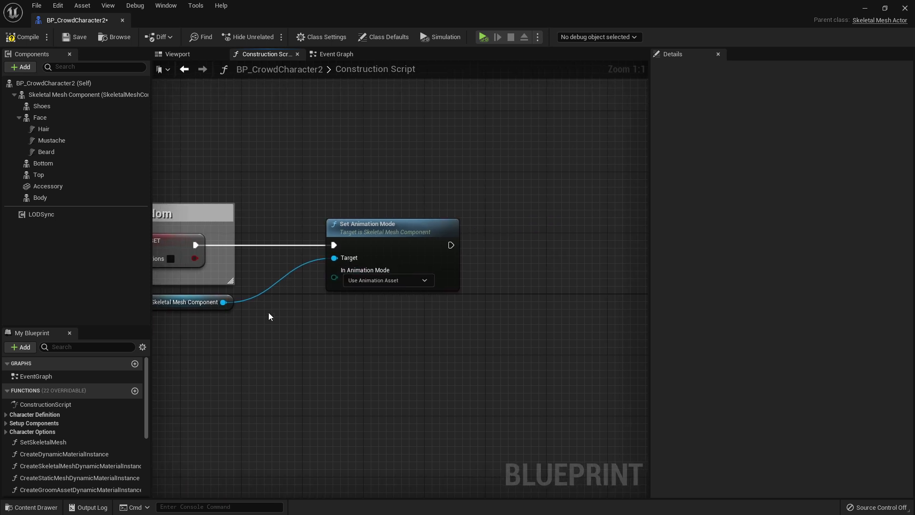
left_click_drag(217, 304, 233, 343)
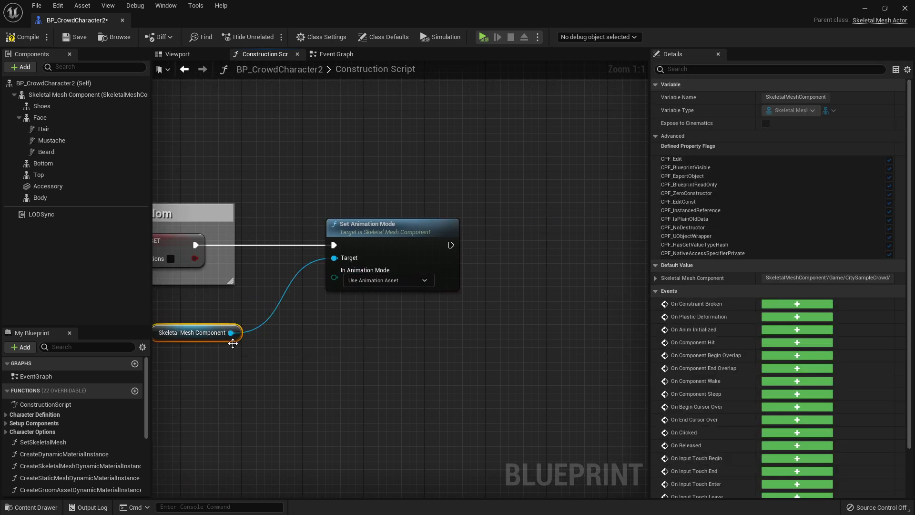
- Create a Set Animation Data node targeting the Skeletal Mesh Component and connect the Set Animation Mode node's execution output to it
right_click_drag(271, 342, 251, 349)
left_click_drag(211, 343, 410, 355)
type("se")
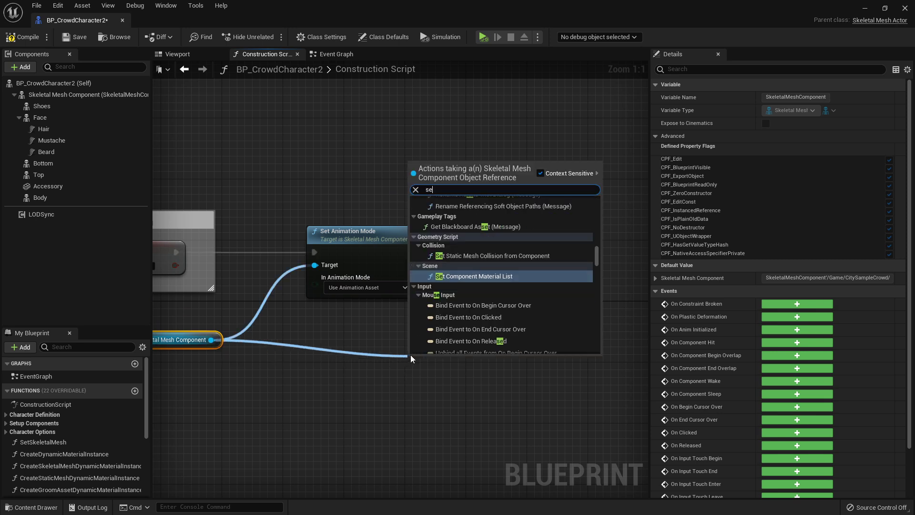
type("t animation")
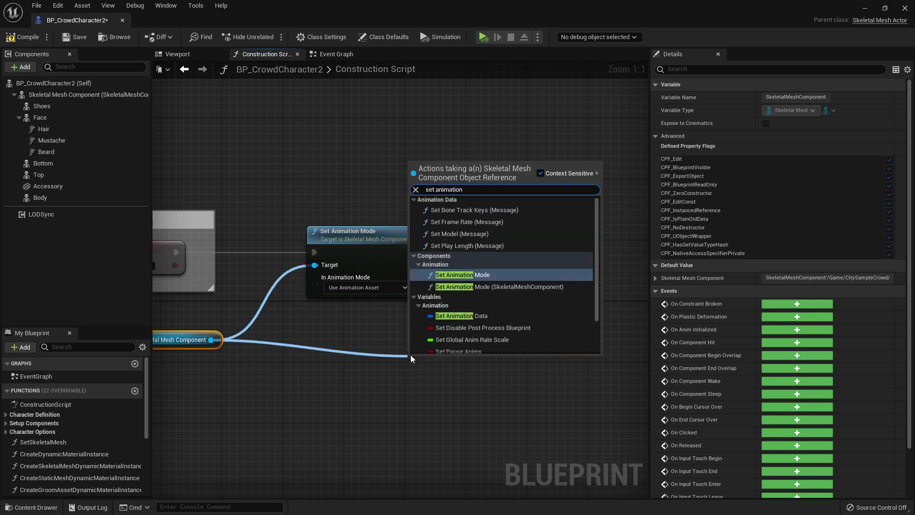
left_click(465, 314)
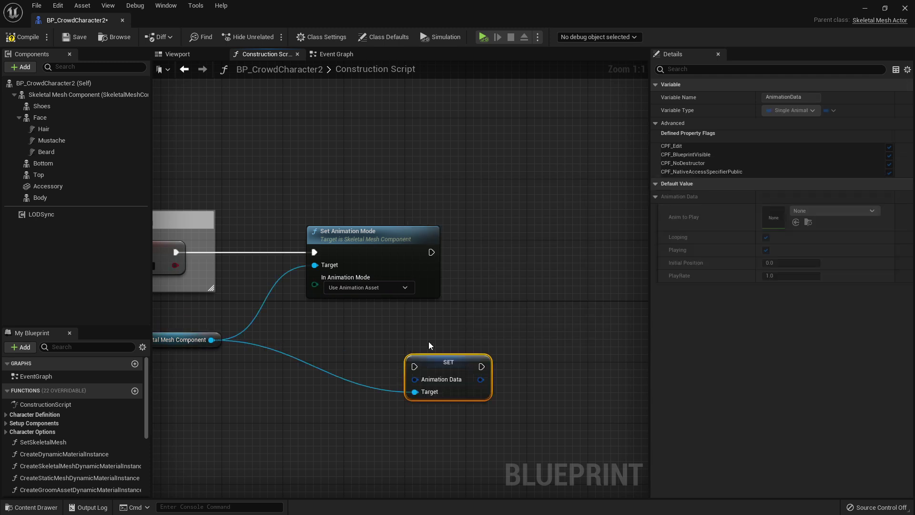
left_click_drag(438, 364, 502, 270)
left_click_drag(431, 252, 528, 249)
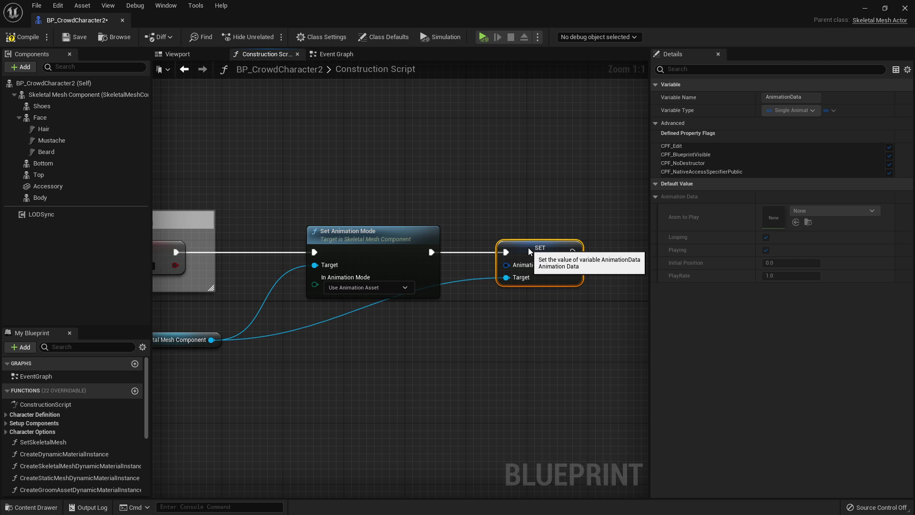
- Split the Animation Data struct pin on the new SET node into its individual inputs
right_click_drag(565, 330, 461, 344)
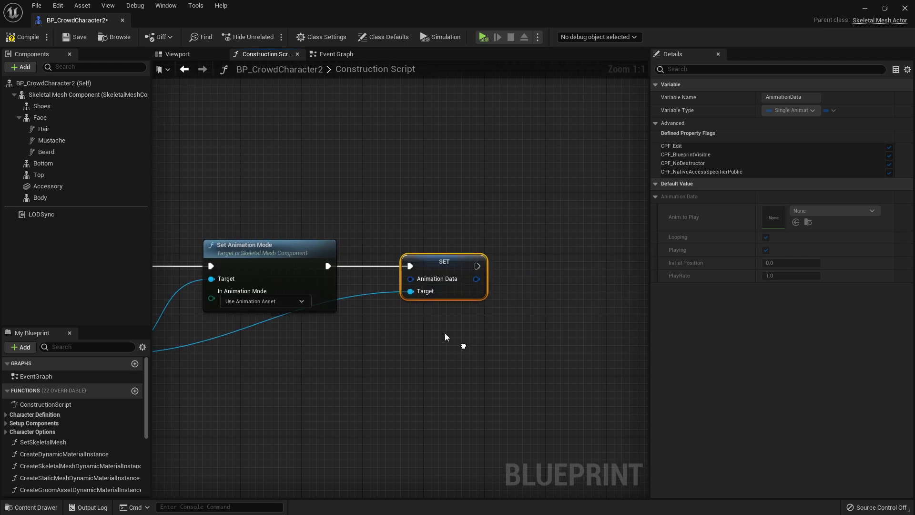
right_click(440, 284)
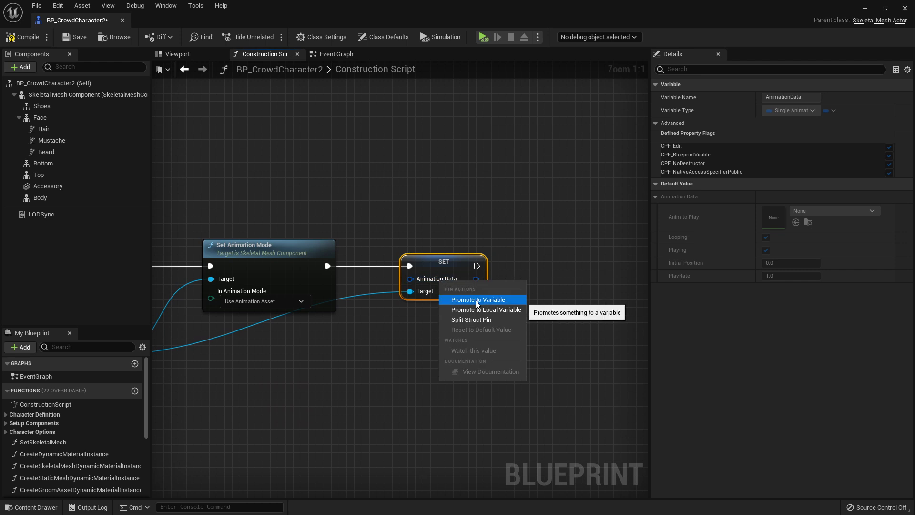
left_click(473, 320)
- Add a Select node feeding the Animation Data Anim to Play input and place it below the Set Animation Mode node
right_click_drag(363, 341, 389, 312)
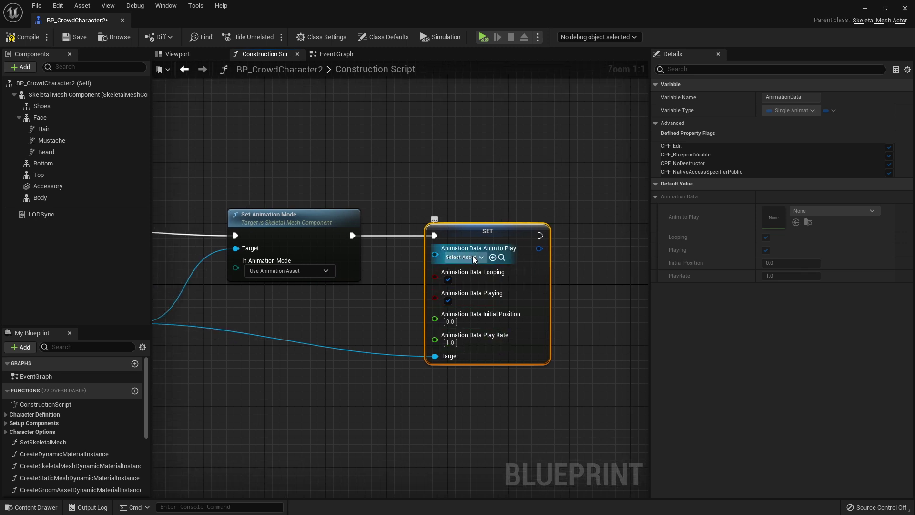
right_click_drag(403, 274, 445, 255)
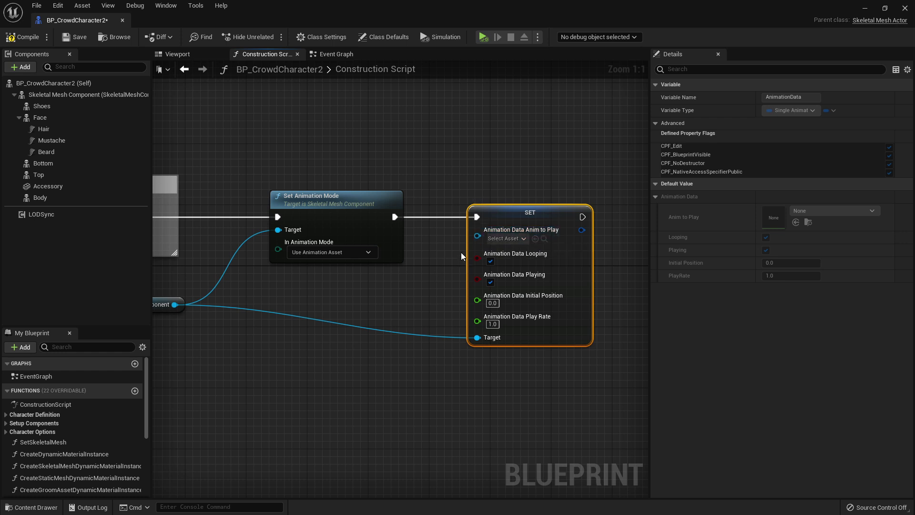
right_click_drag(442, 264, 461, 259)
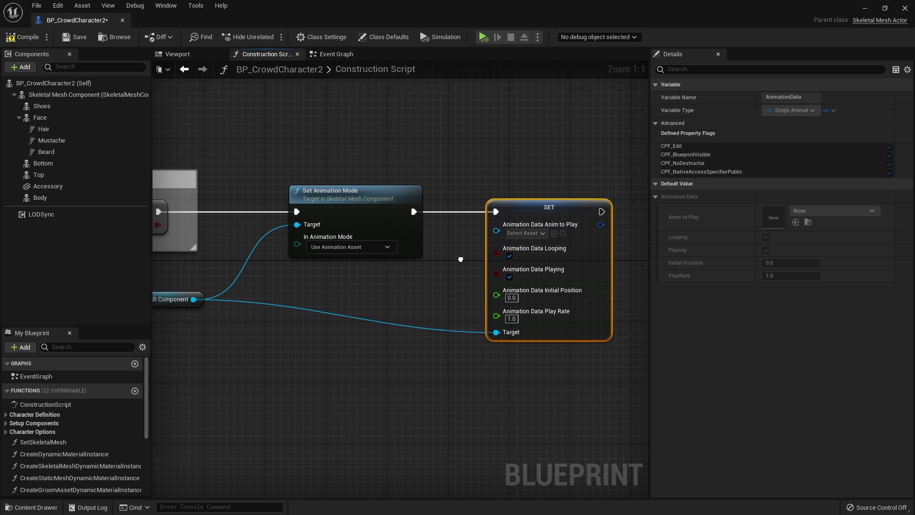
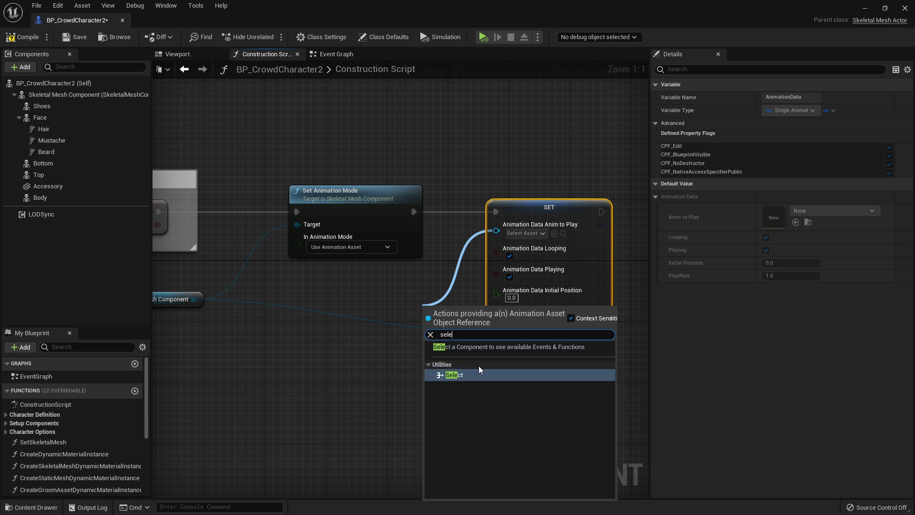
left_click(452, 375)
left_click_drag(465, 310, 359, 339)
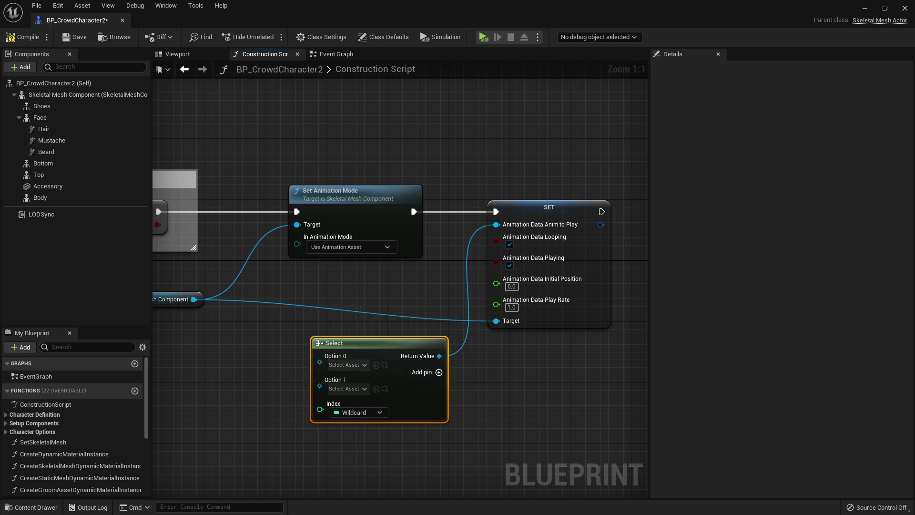
- Set the Select node's Index pin type to Integer64
right_click_drag(368, 322, 413, 295)
left_click(401, 330)
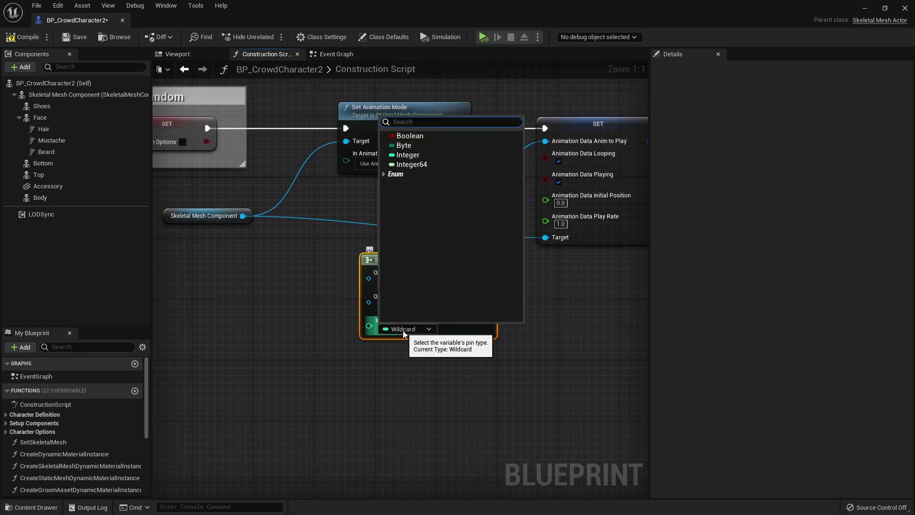
left_click(416, 167)
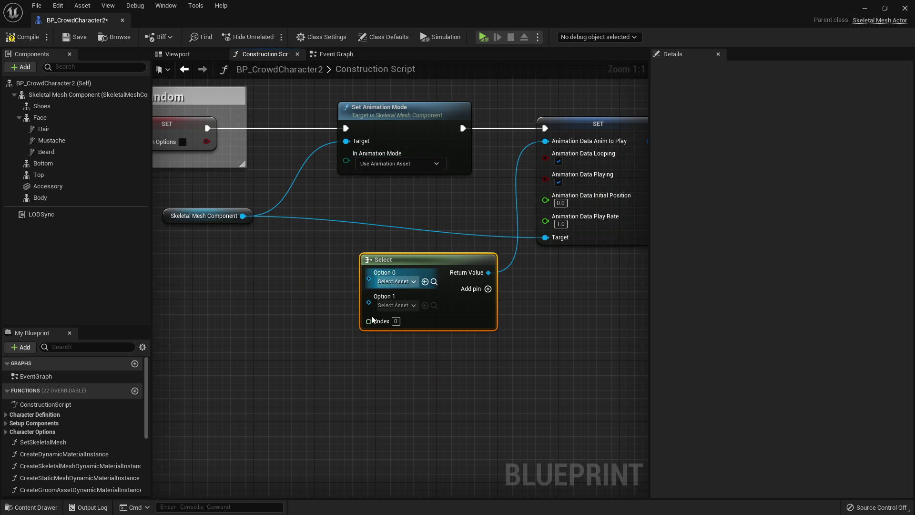
left_click_drag(369, 321, 366, 324)
left_click_drag(313, 339, 313, 339)
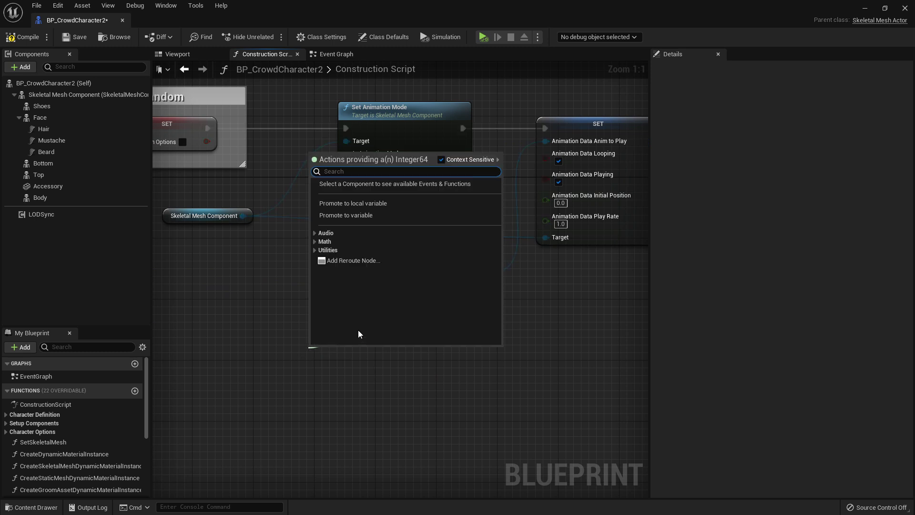
type("rando")
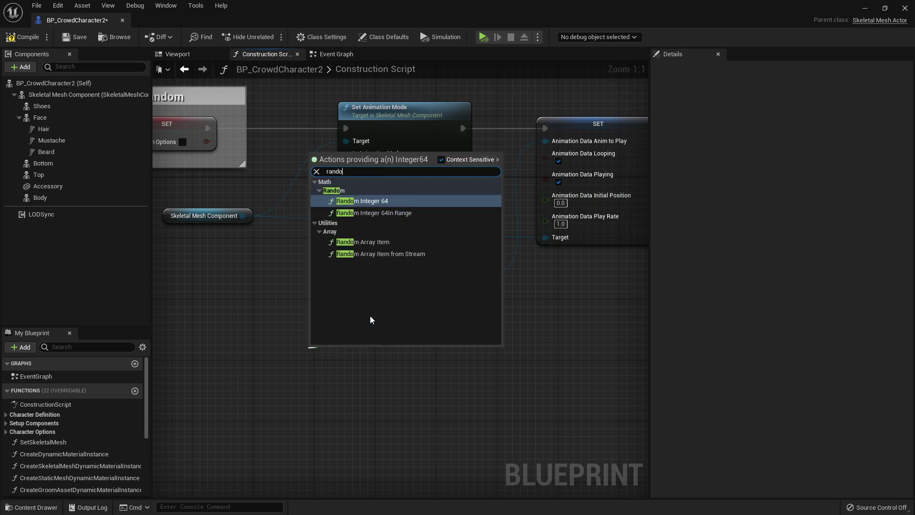
left_click(374, 204)
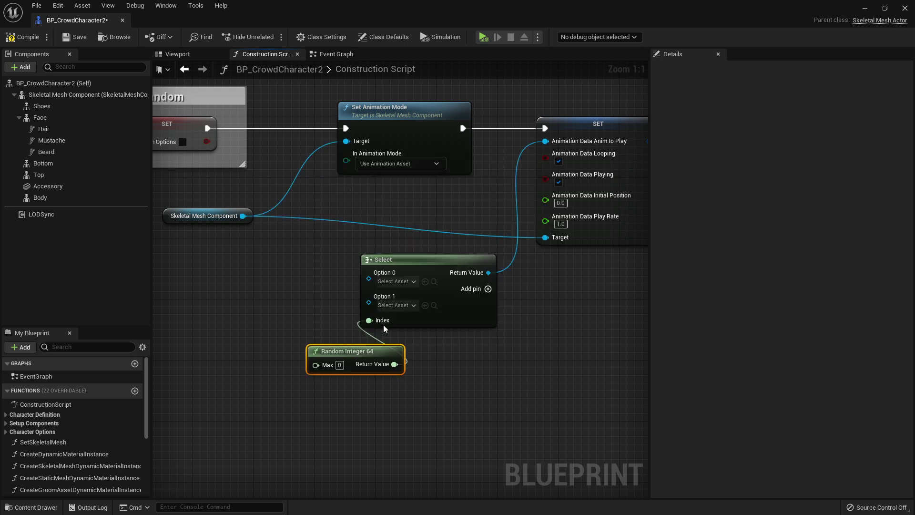
key("Delete")
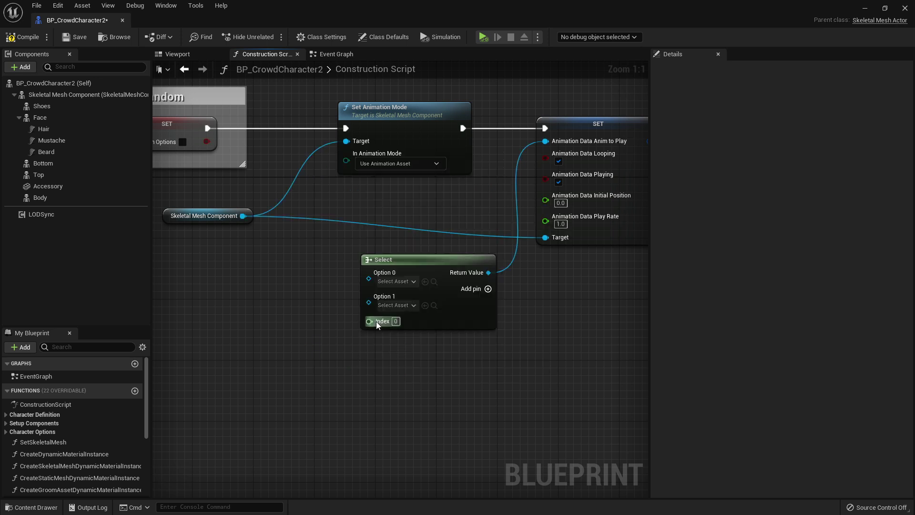
- Add a Random Integer 64 In Range node driving the Select node's Index and place it beside the Select node
left_click_drag(369, 321, 326, 343)
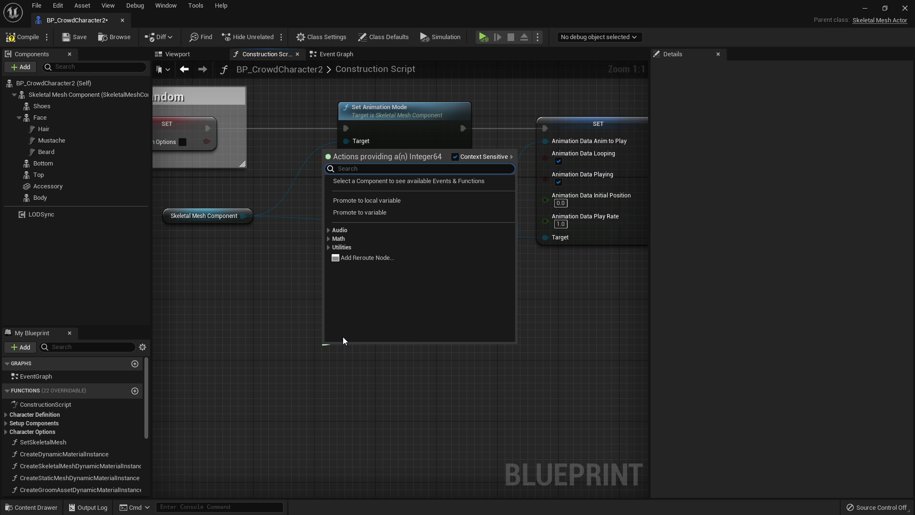
type("random")
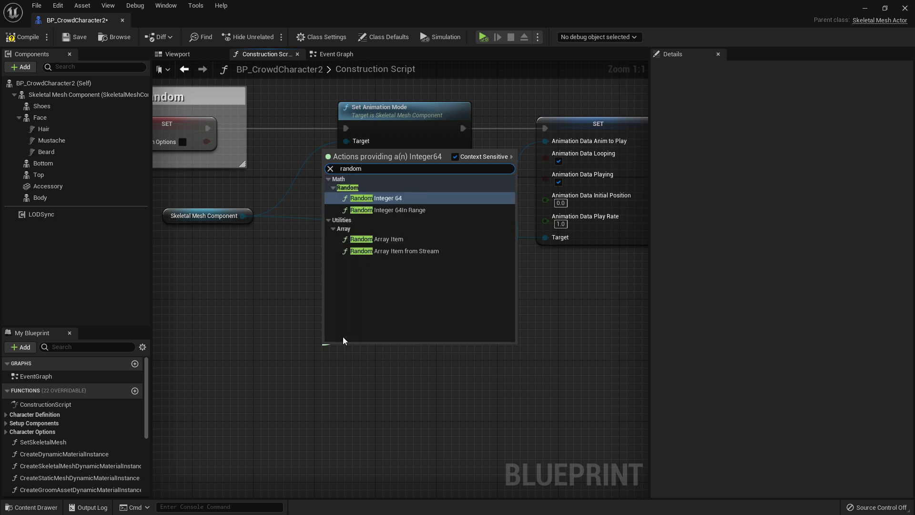
left_click(412, 210)
left_click_drag(326, 351, 235, 344)
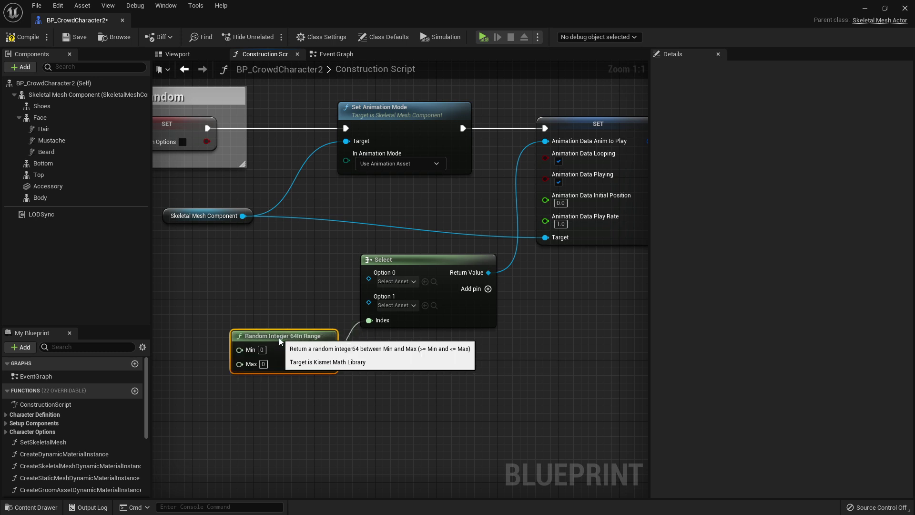
- Add four more option pins to the Select node so it offers Option 0 through Option 5
left_click(487, 289)
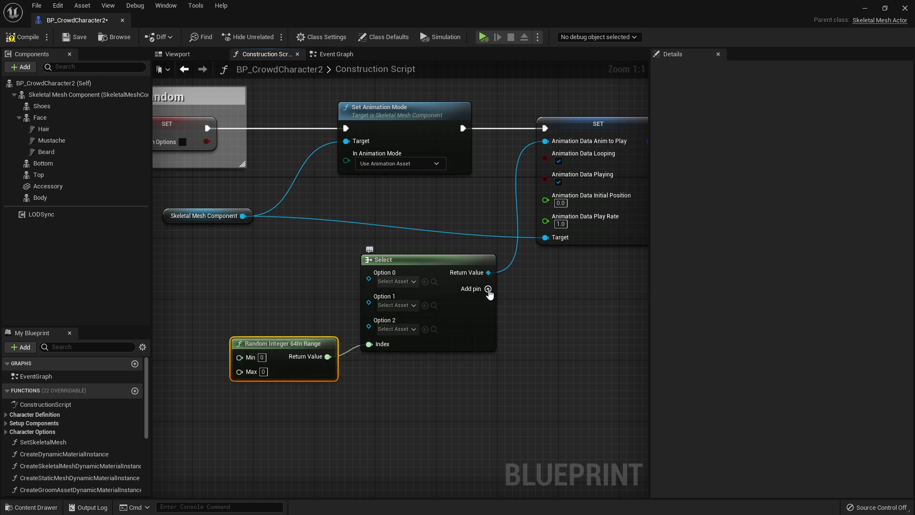
left_click(488, 290)
left_click(488, 290)
left_click(488, 290)
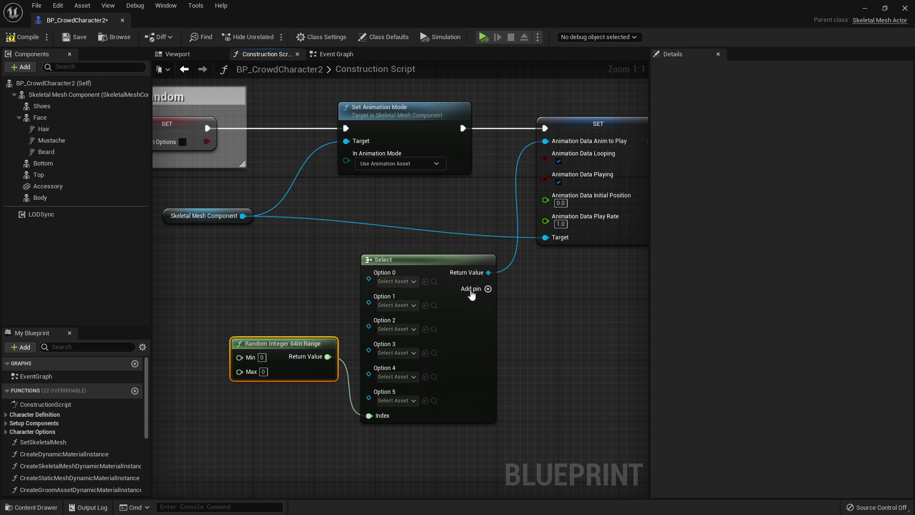
- Move the Random Integer 64 In Range node level with the Select node's Index pin and set its Max to 5
left_click_drag(284, 347, 253, 422)
right_click_drag(229, 452, 293, 355)
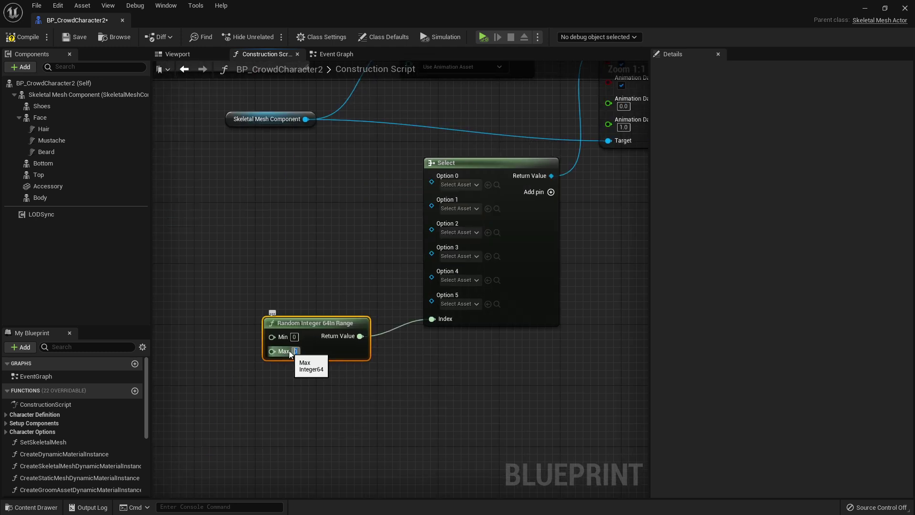
type("5")
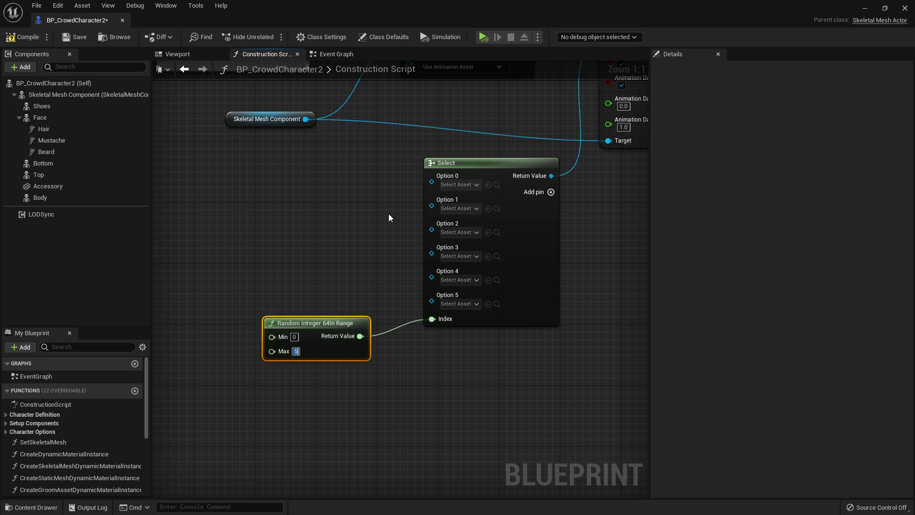
- Search the animation assets for idle and assign FTN_N_Idle_VarA to Option 0 of the Select node
right_click_drag(388, 213, 348, 280)
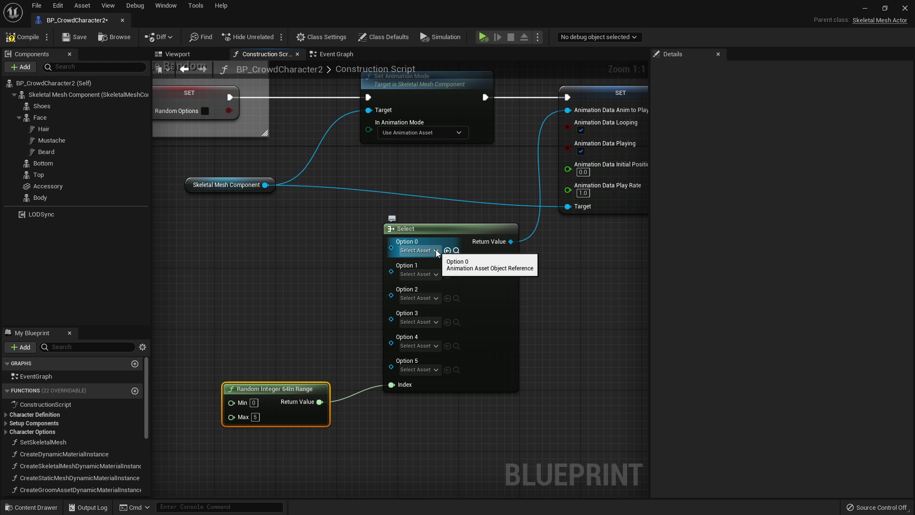
left_click(436, 250)
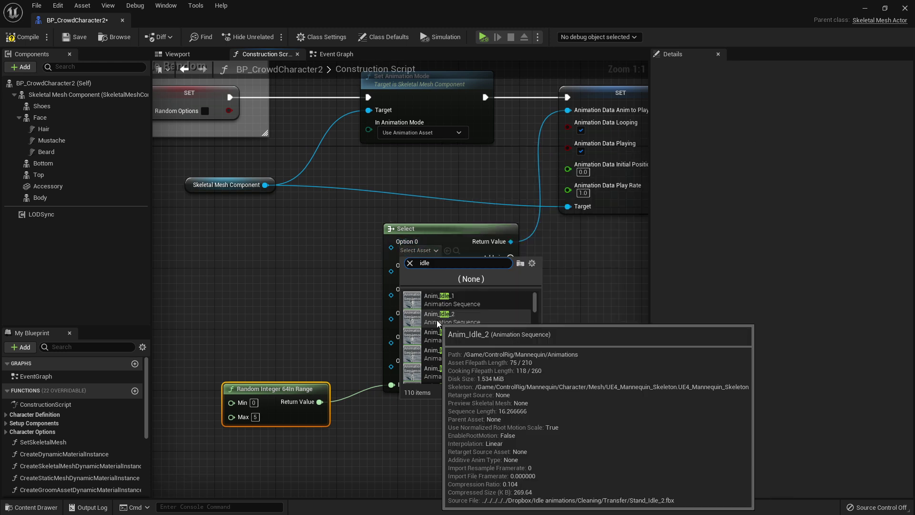
scroll(476, 319, "down", 5)
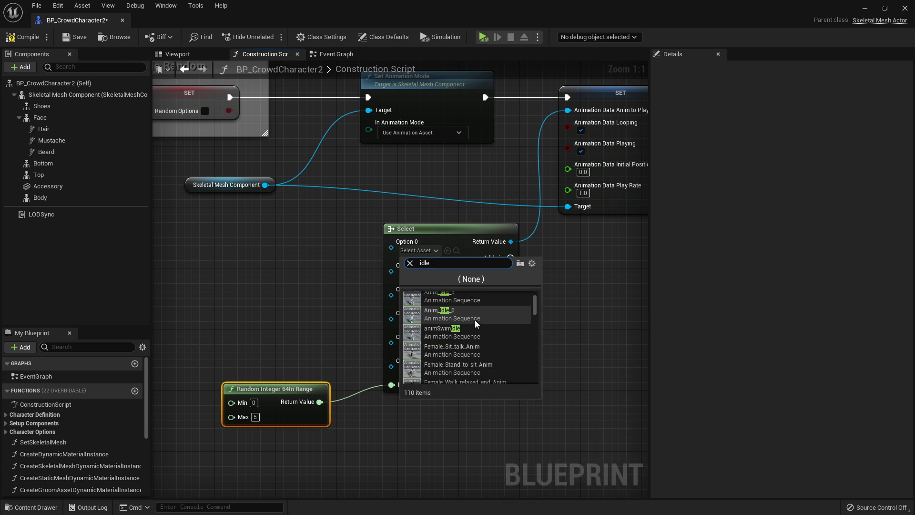
scroll(485, 330, "down", 3)
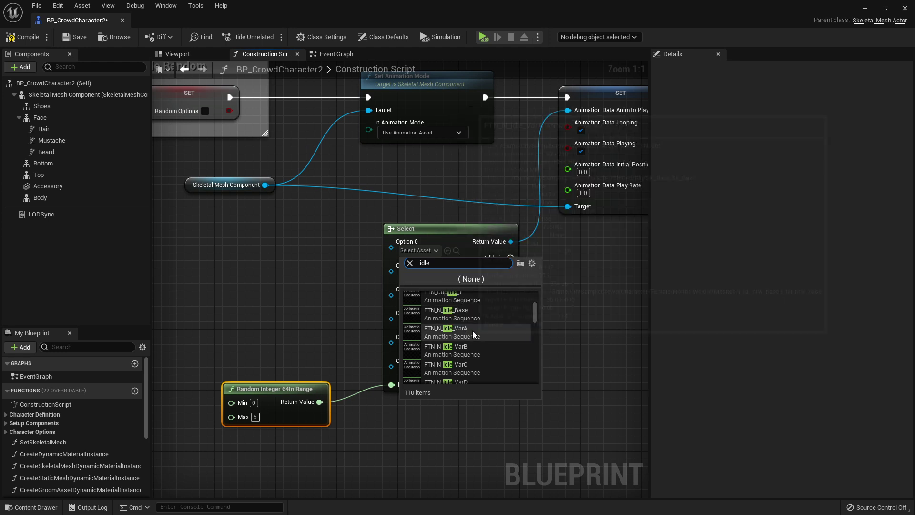
mouse_move(456, 331)
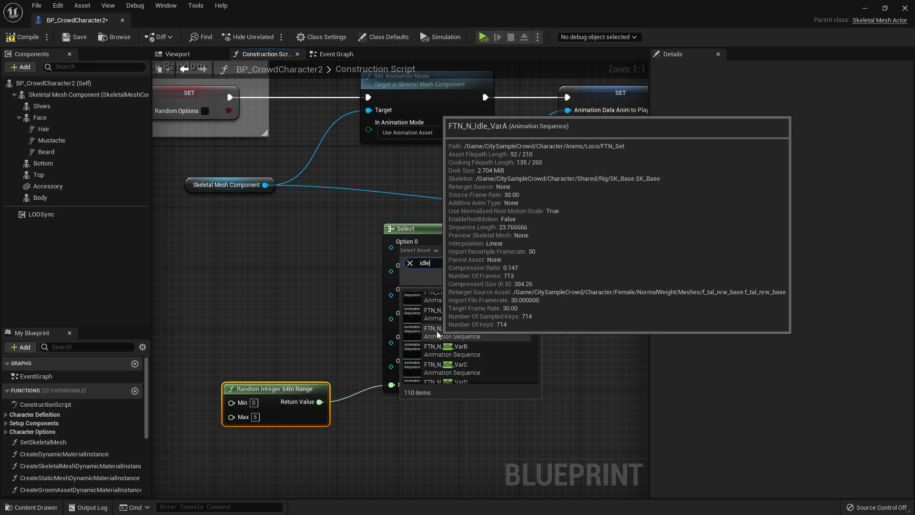
left_click(465, 334)
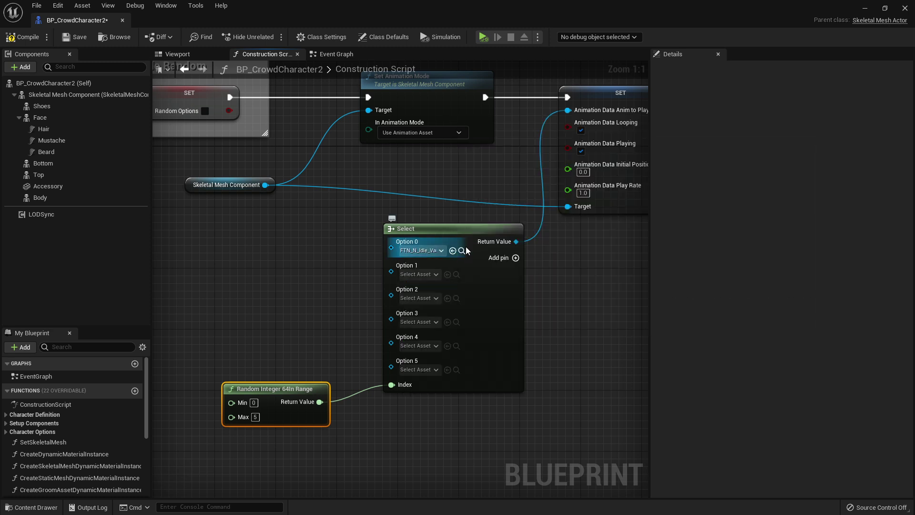
- Locate the Option 0 animation in its project folder and assign FTN_N_Idle_VarB from that folder to Option 1
double_click(471, 8)
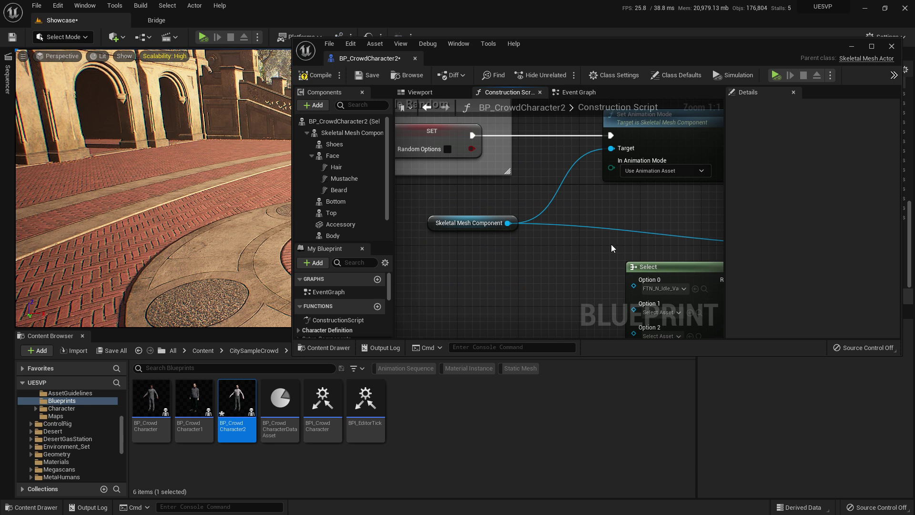
right_click_drag(612, 248, 511, 174)
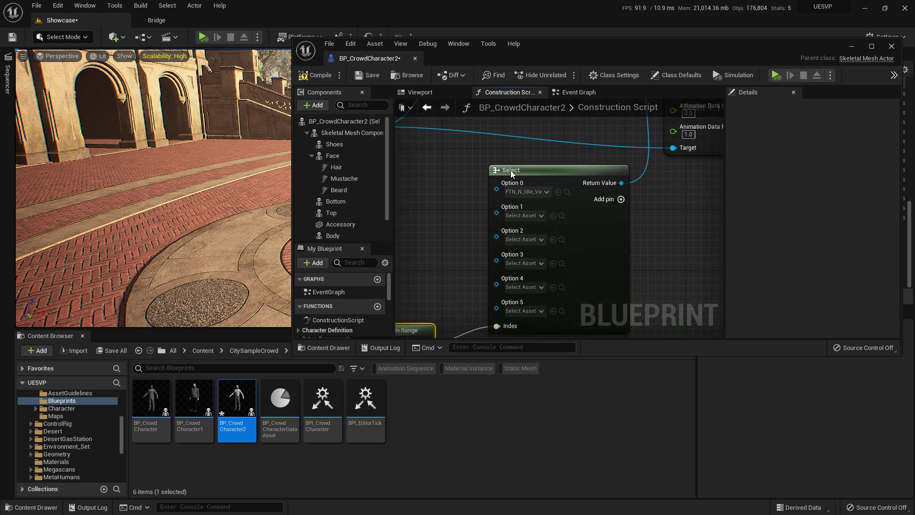
left_click(567, 192)
left_click_drag(244, 440, 551, 223)
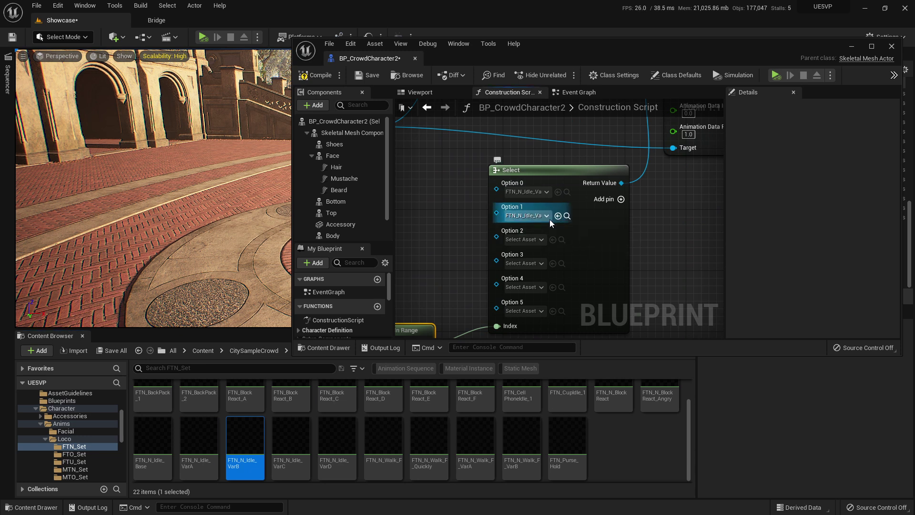
- Assign FTN_N_Idle_VarC to Option 2 and FTN_N_Idle_VarD to Option 3 of the Select node
left_click(292, 437)
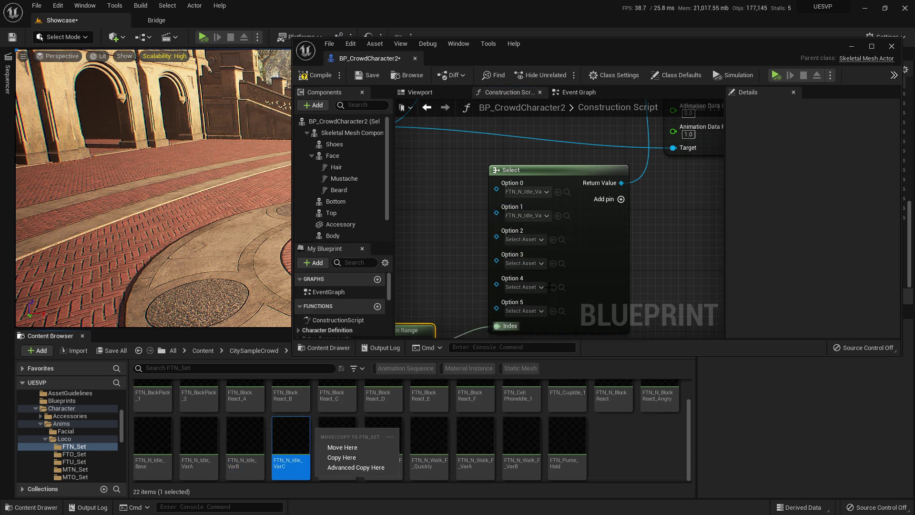
left_click(553, 240)
left_click(337, 436)
left_click(553, 263)
- Assign the FTN_N_Walk_F animation to Option 4 and FTN_N_Idle_Base to Option 5 of the Select node
left_click(384, 443)
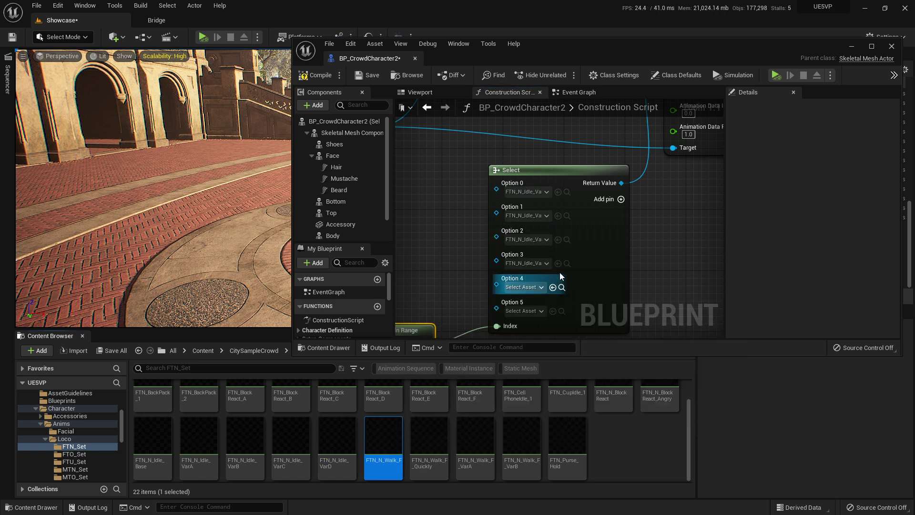
left_click(553, 288)
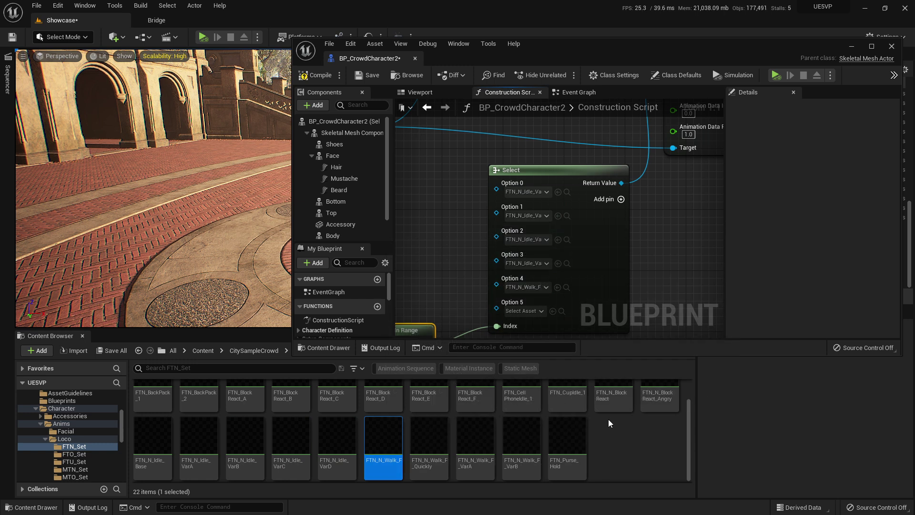
left_click(151, 446)
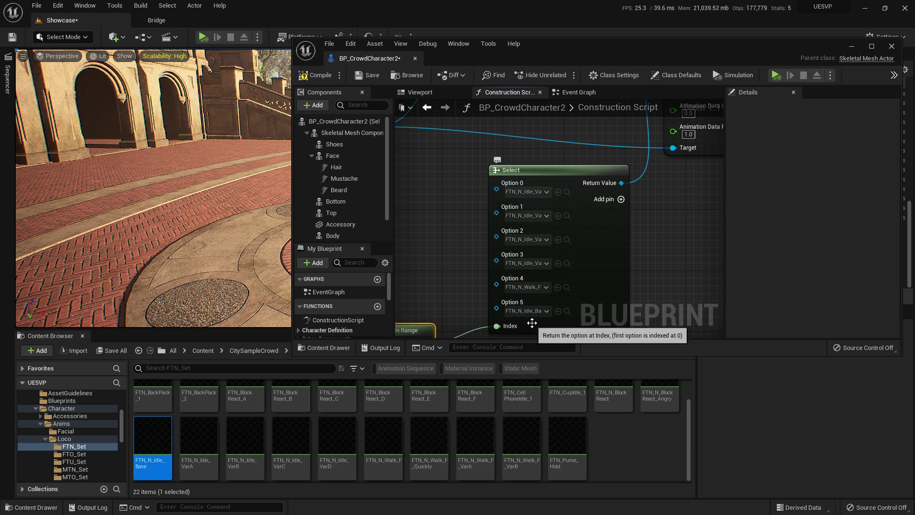
- Check the Set Animation Mode and SET node connections, then compile and save the crowd character blueprint
right_click_drag(684, 231, 520, 337)
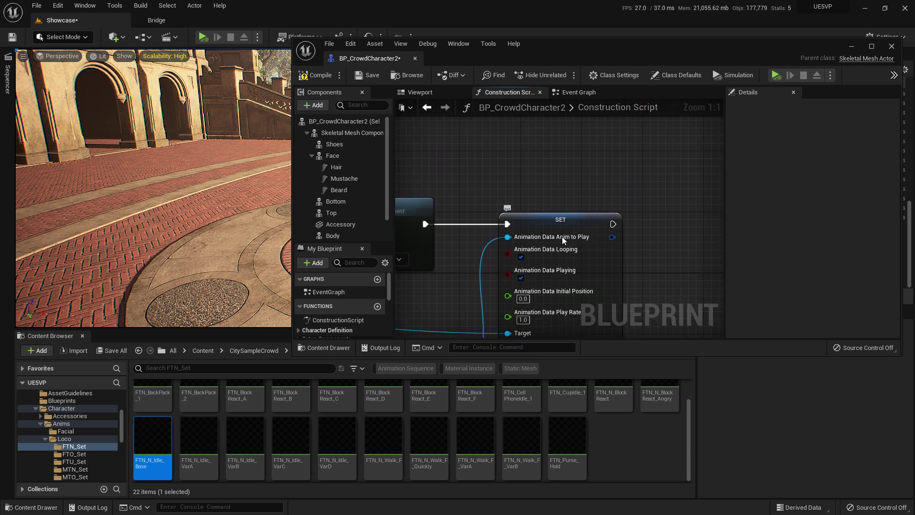
right_click_drag(480, 188, 549, 173)
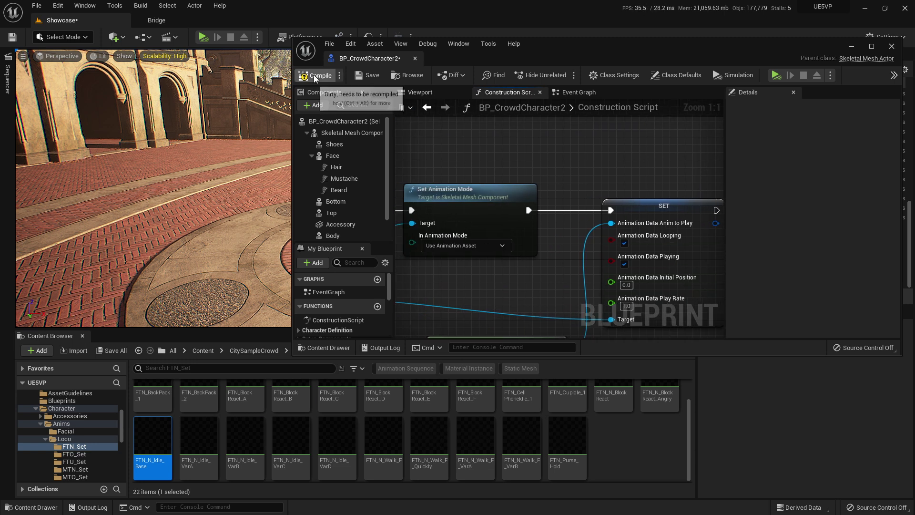
left_click(363, 76)
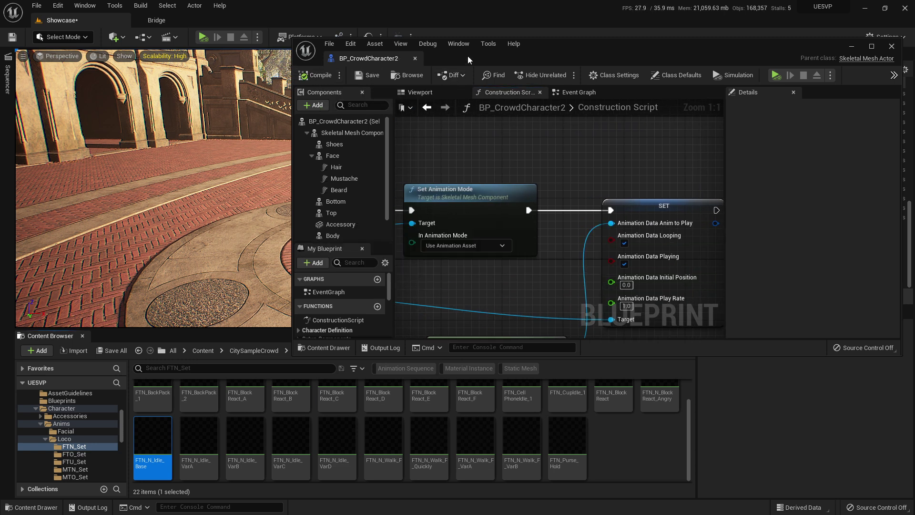
- Locate BP_CrowdCharacter2 in the project content and place an instance on the plaza beside the circular brick pattern's centre
left_click_drag(631, 110, 662, 116)
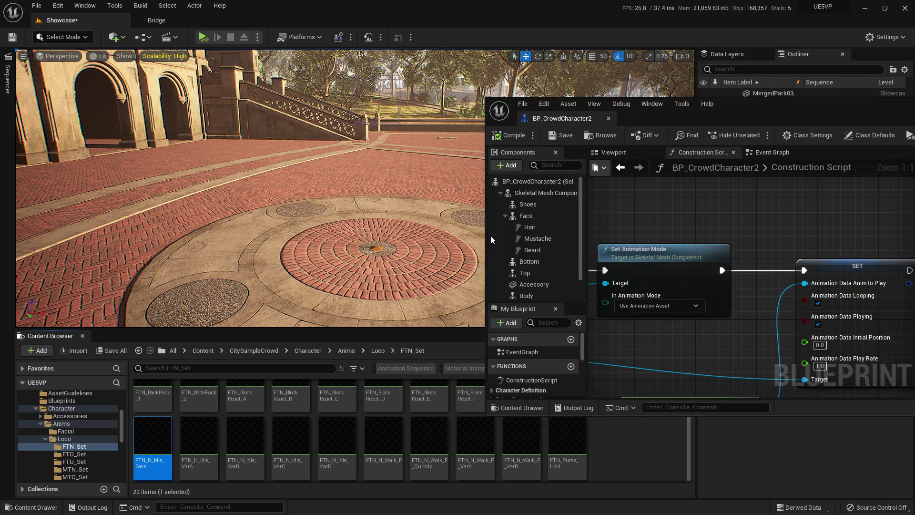
left_click(591, 136)
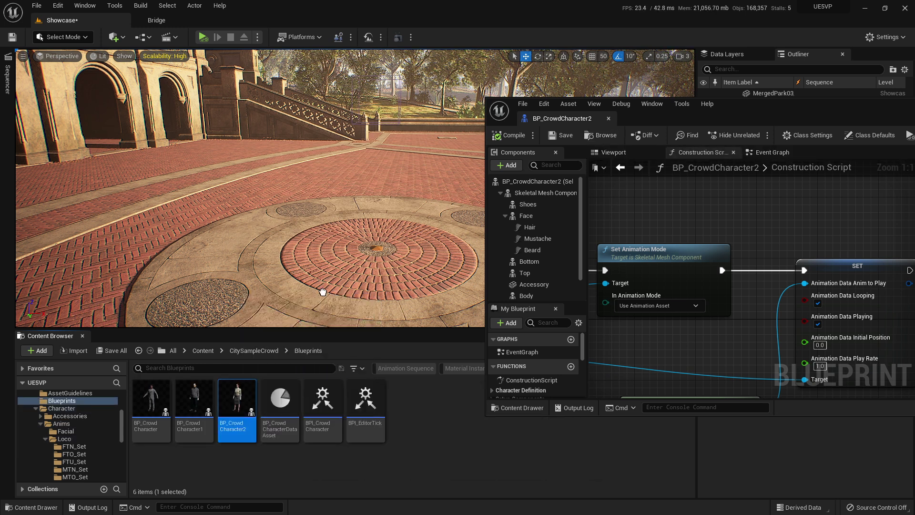
left_click_drag(323, 292, 323, 292)
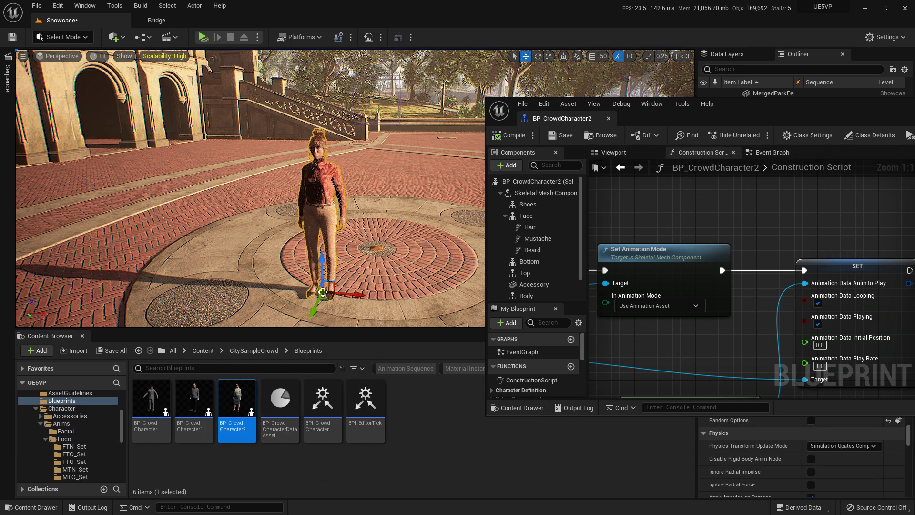
right_click_drag(370, 214, 366, 250)
mouse_move(388, 227)
left_mouse_down()
mouse_move(400, 226)
mouse_move(390, 227)
left_mouse_up()
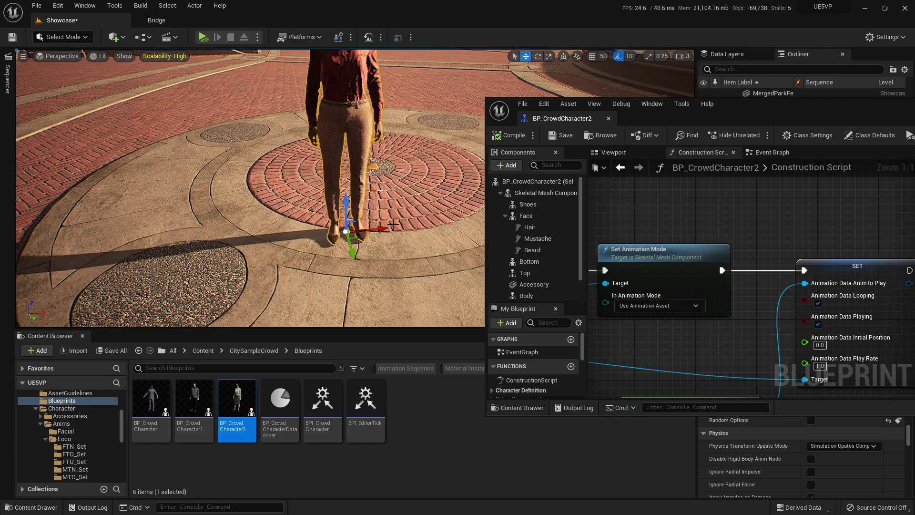
right_click_drag(392, 188, 396, 132)
- Open the Set Update Animation in Editor function from the Enabling Face UpdateAnimationInEditor section of the Construction Script
right_click_drag(679, 214, 744, 205)
left_click_drag(752, 111, 478, 109)
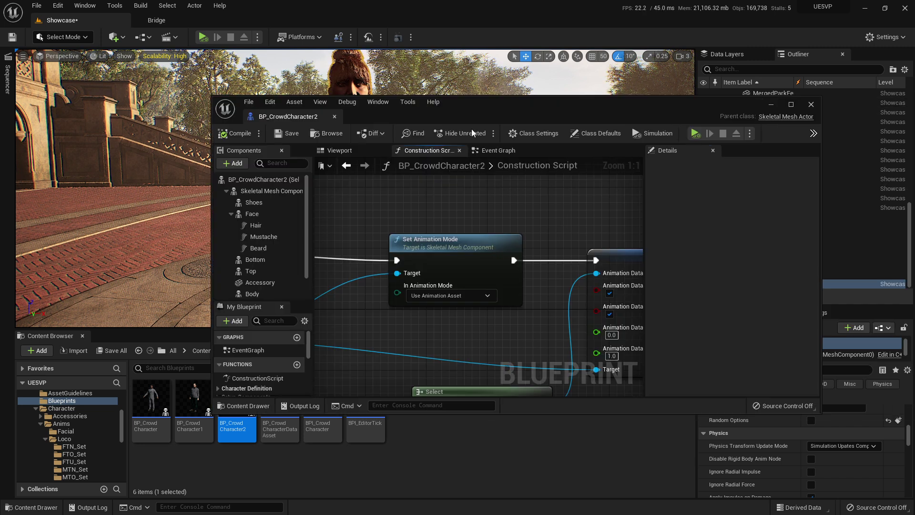
scroll(352, 261, "down", 6)
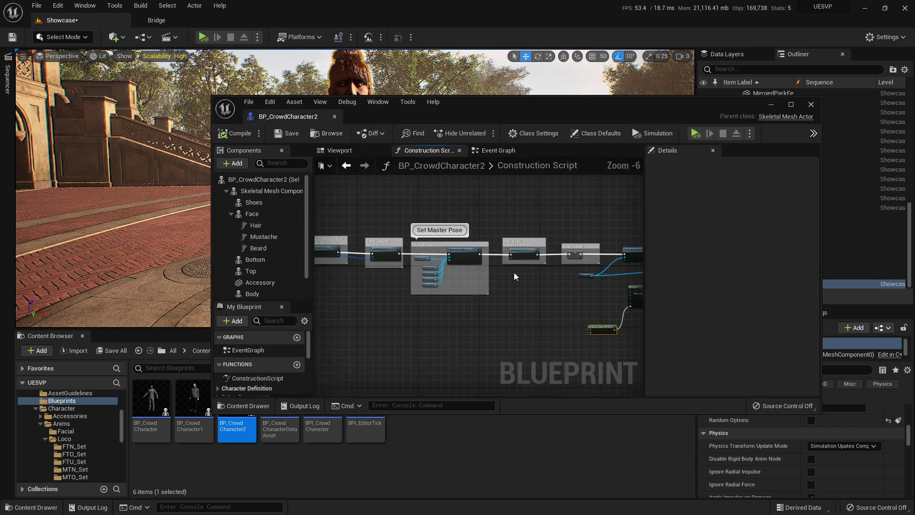
scroll(525, 253, "up", 3)
scroll(529, 259, "up", 3)
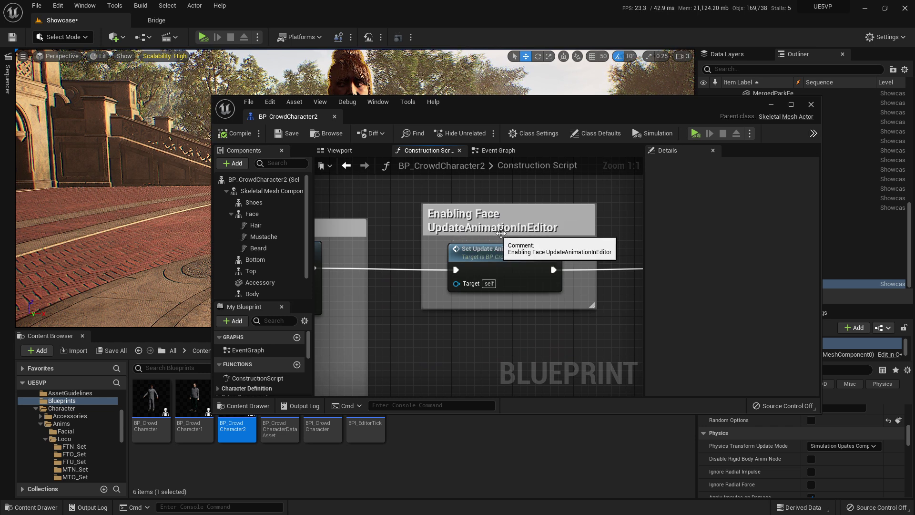
double_click(518, 257)
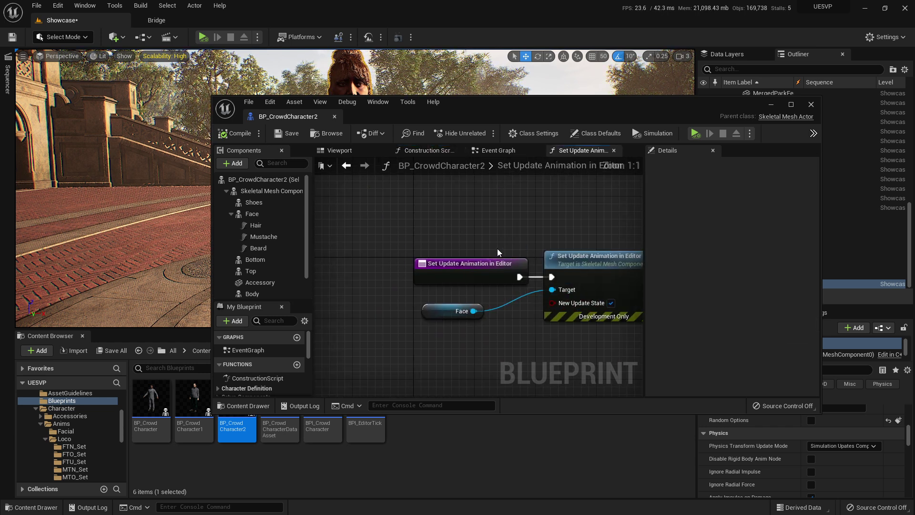
- Add a Skeletal Mesh Component reference, connect it to the Set Update Animation in Editor node's Target alongside Face, and save the blueprint
left_click_drag(440, 257, 470, 257)
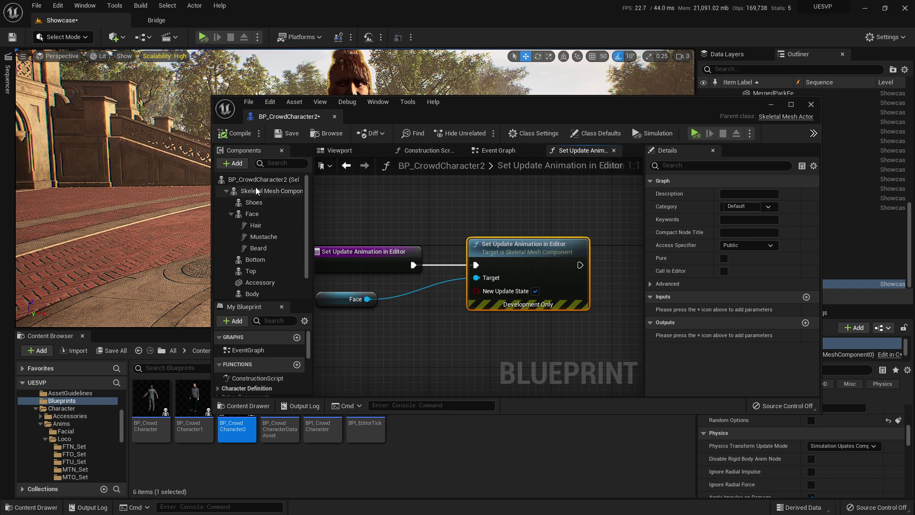
left_click_drag(307, 220, 340, 334)
left_click_drag(419, 337, 479, 282)
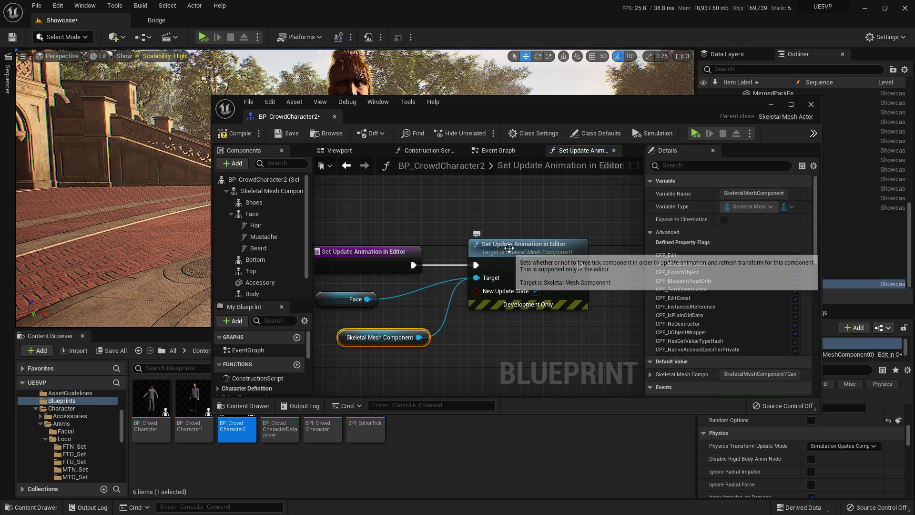
left_click(292, 134)
- Uncover the level view and rotate the placed crowd character about its vertical axis to face sideways across the plaza
left_click_drag(482, 108, 741, 213)
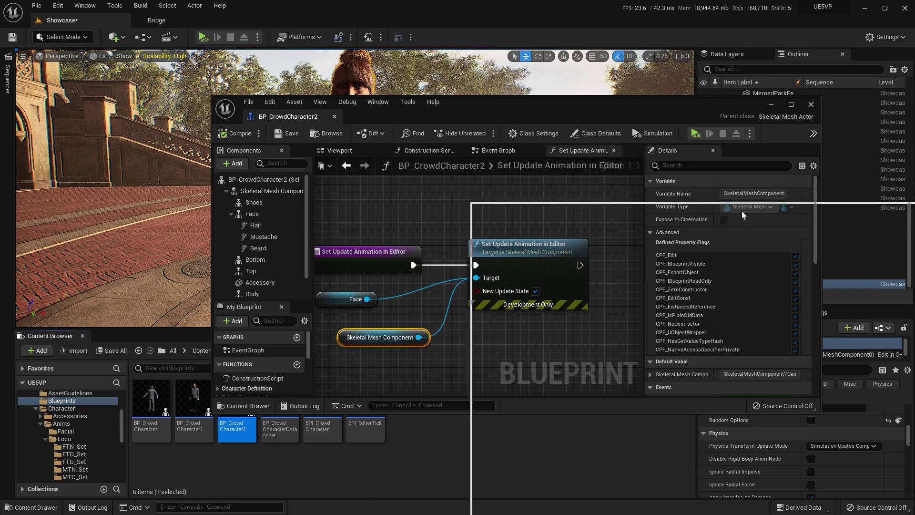
key("s")
right_click_drag(355, 188, 359, 148)
right_click_drag(390, 203, 387, 157)
key("q")
left_click(303, 215)
right_click_drag(378, 249, 355, 281)
key("s")
key("e")
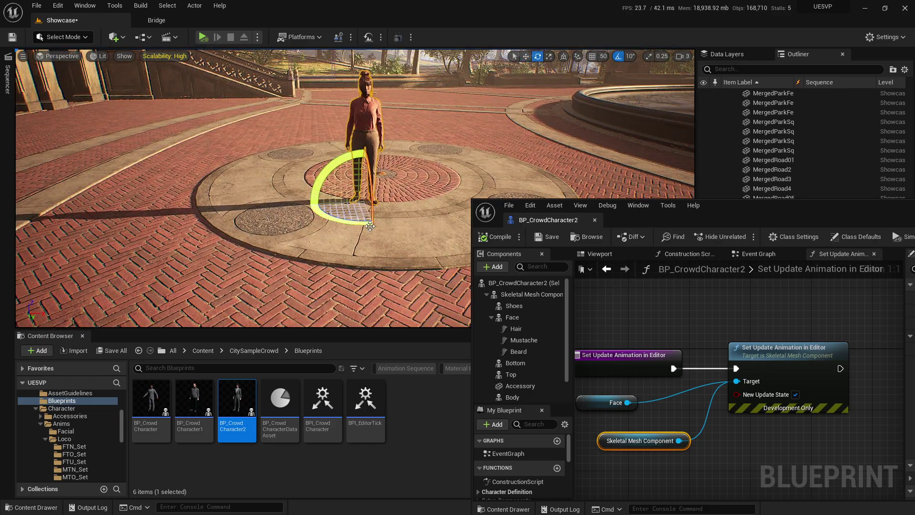
left_click_drag(370, 225, 420, 224)
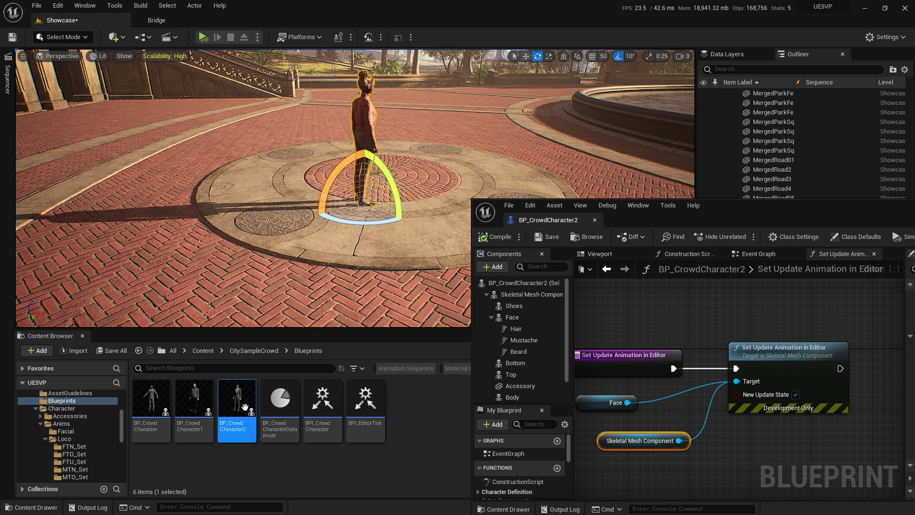
- Place a second BP_CrowdCharacter2 beside the first, turn it to face the first character and move it closer
left_click_drag(399, 200, 446, 201)
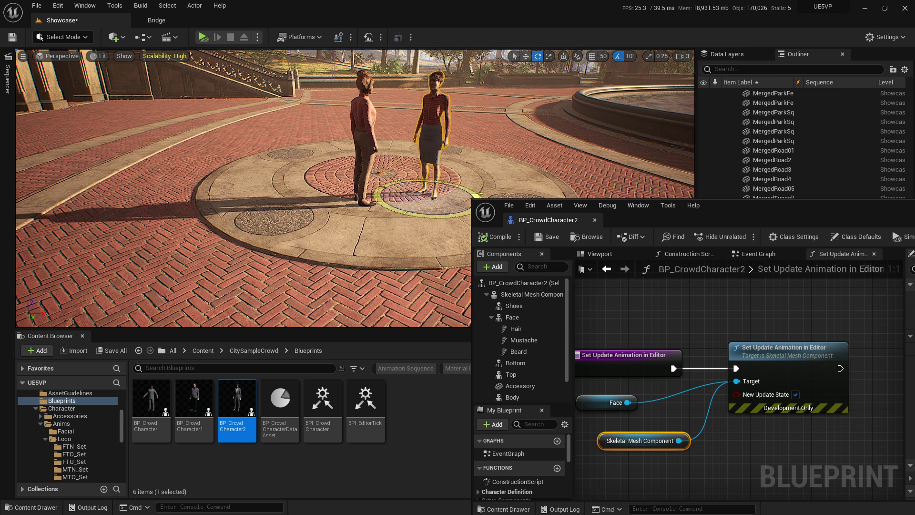
key("w")
left_click_drag(464, 205, 433, 198)
- Place a third BP_CrowdCharacter2 in the background near the stairs and uncover the level's actor properties
left_click_drag(245, 408, 286, 133)
key("e")
left_click_drag(795, 213, 294, 260)
- Randomise the background character's appearance by triggering its Random Options setting
scroll(779, 455, "down", 10)
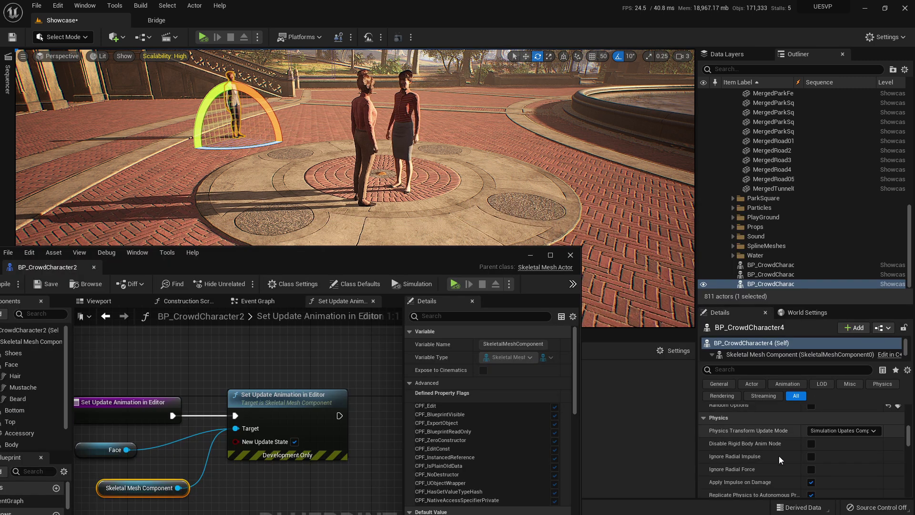
scroll(783, 451, "down", 8)
scroll(785, 449, "up", 15)
scroll(785, 449, "up", 5)
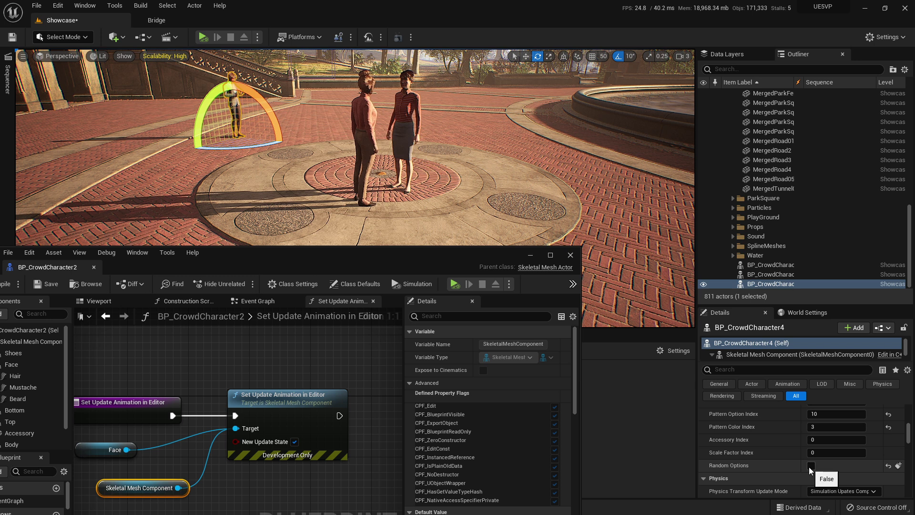
left_click(810, 469)
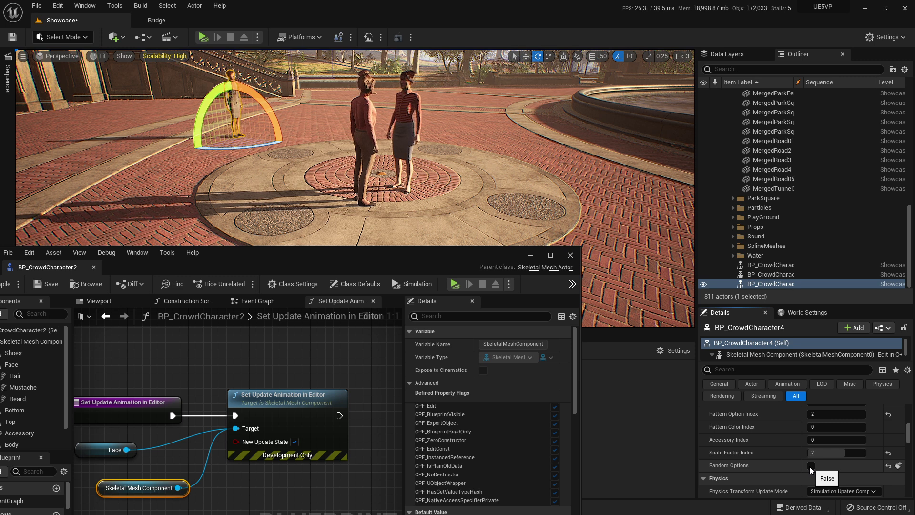
- Review the Select node in BP_CrowdCharacter2's Construction Script and locate its Option 4 animation asset in the project content
left_click_drag(398, 258, 532, 176)
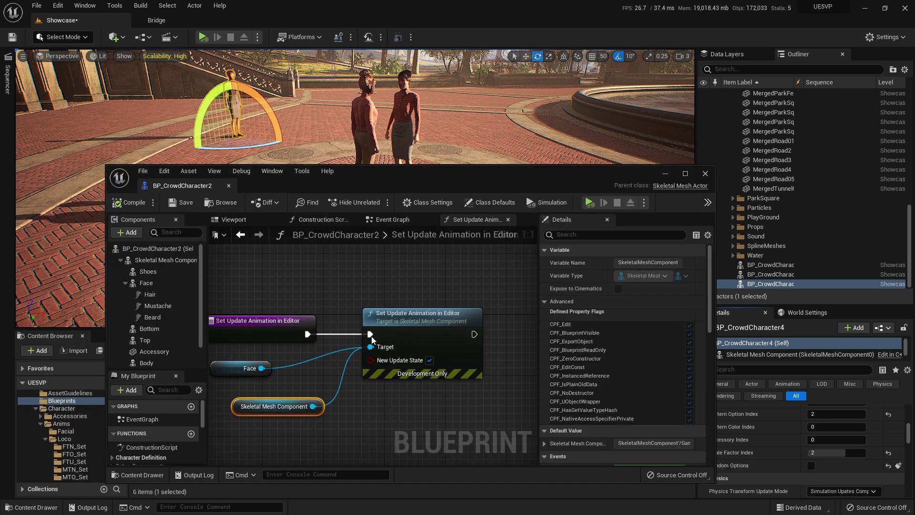
left_click(394, 220)
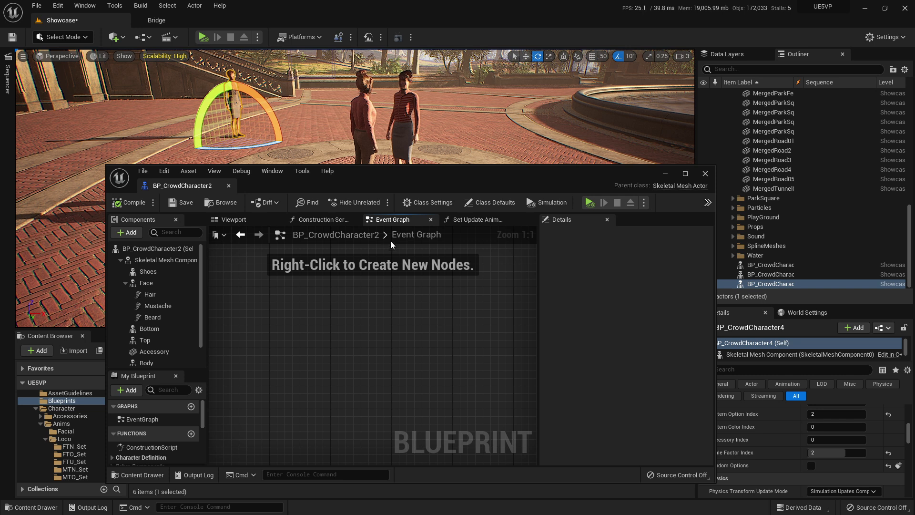
left_click(331, 220)
right_click_drag(450, 341, 250, 331)
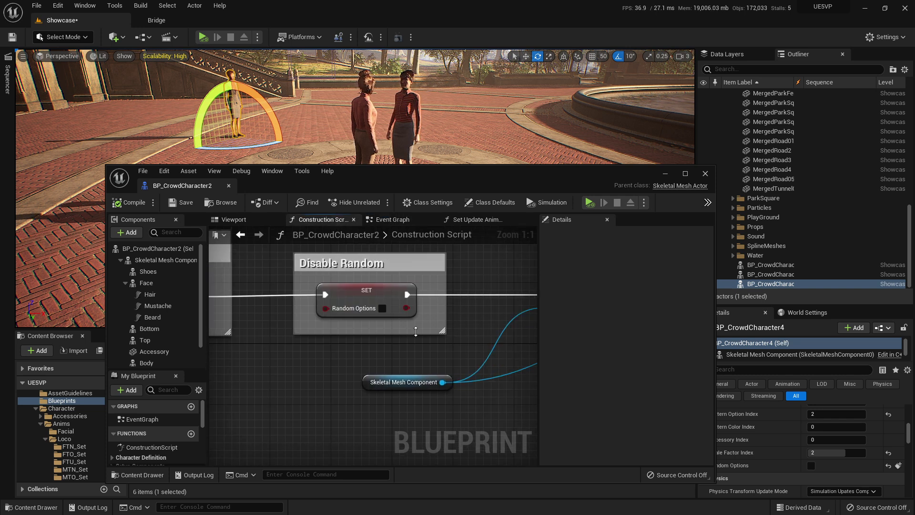
right_click_drag(415, 329, 307, 357)
right_click_drag(401, 449, 439, 226)
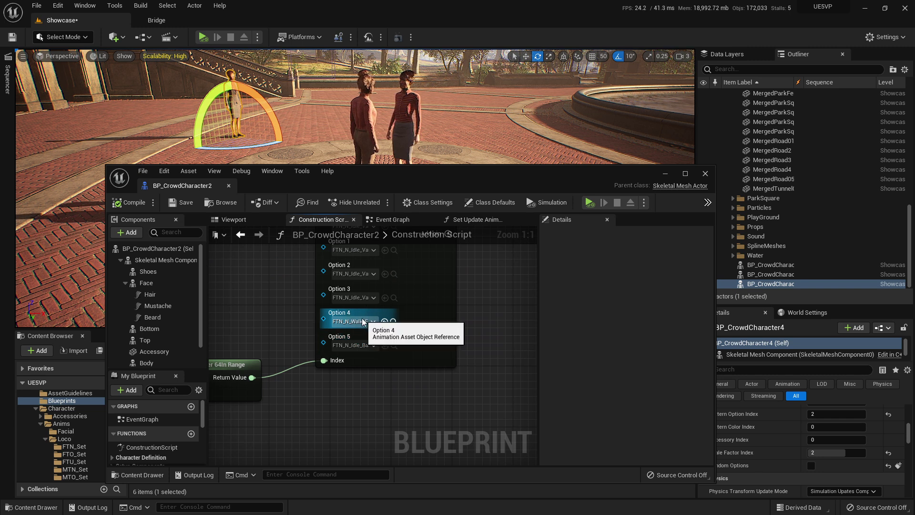
left_click(394, 321)
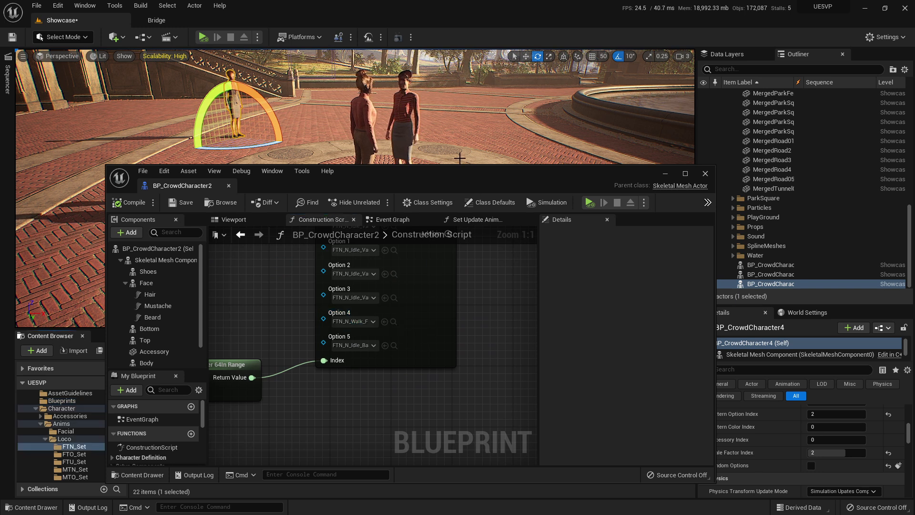
- Locate the Select node's Option 3 animation asset and examine the idle animations available in the FTN_Set folder
left_click_drag(452, 180, 644, 132)
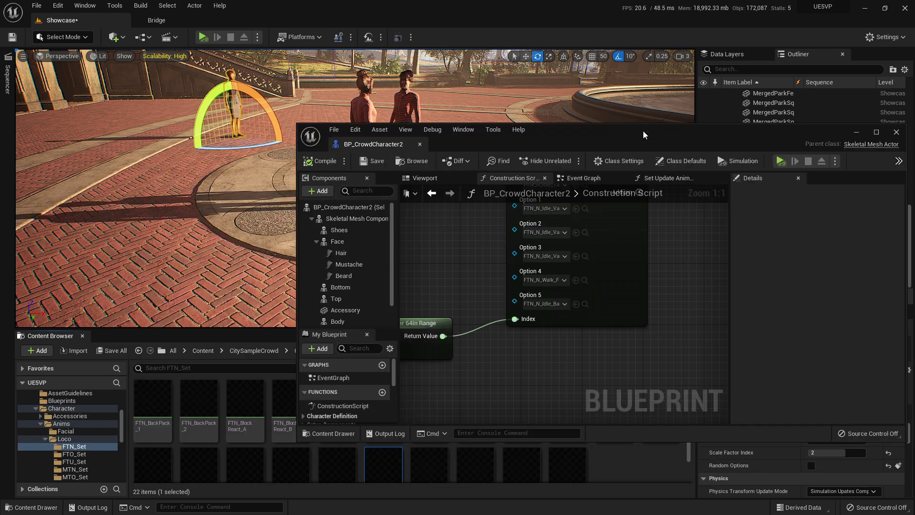
left_click(585, 256)
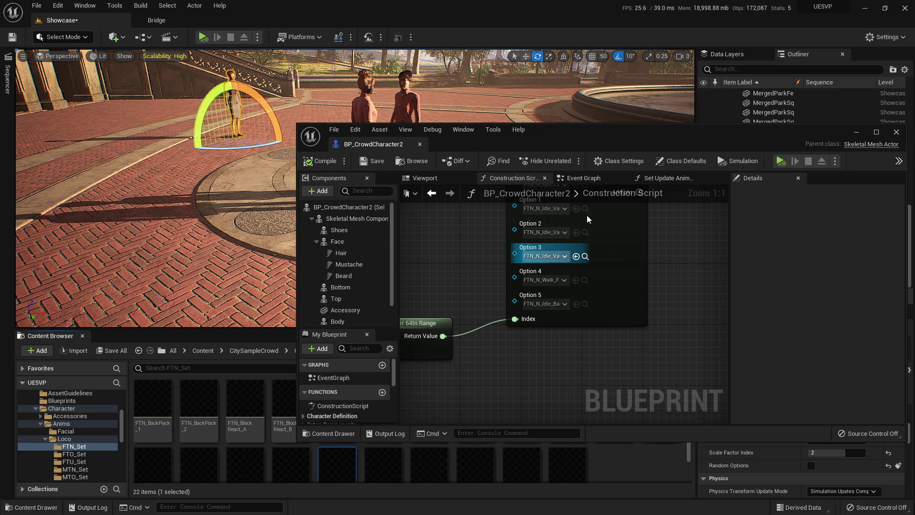
left_click_drag(619, 136, 579, 72)
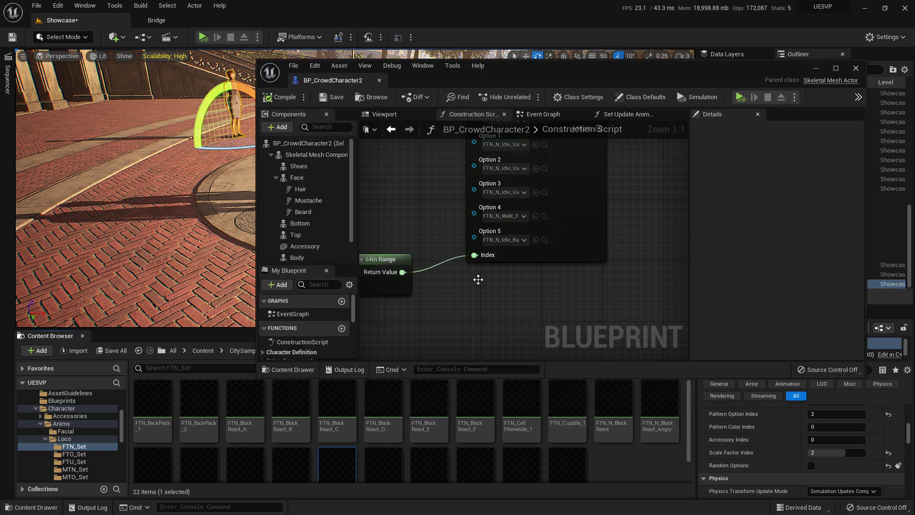
scroll(373, 434, "down", 2)
left_click(341, 434)
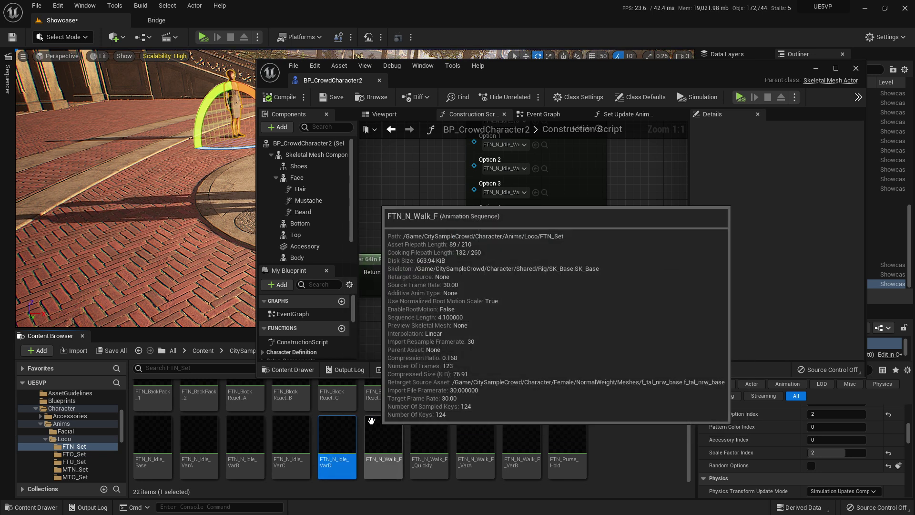
mouse_move(198, 423)
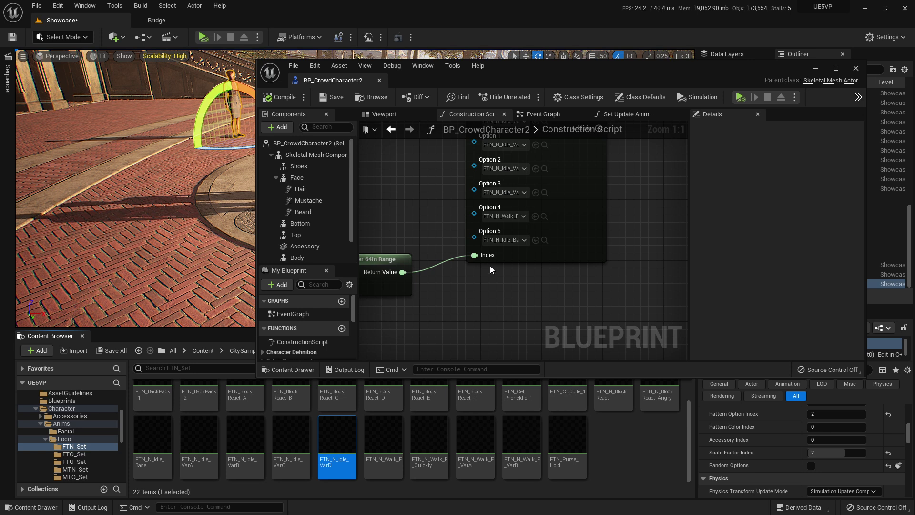
- Remove the last option pin, Option 5, from the Select node in the Construction Script
right_click(524, 232)
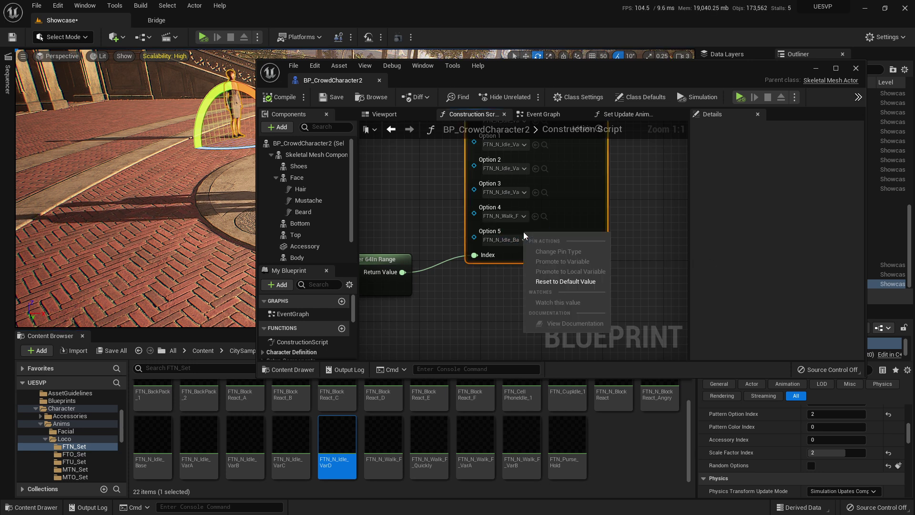
left_click(583, 218)
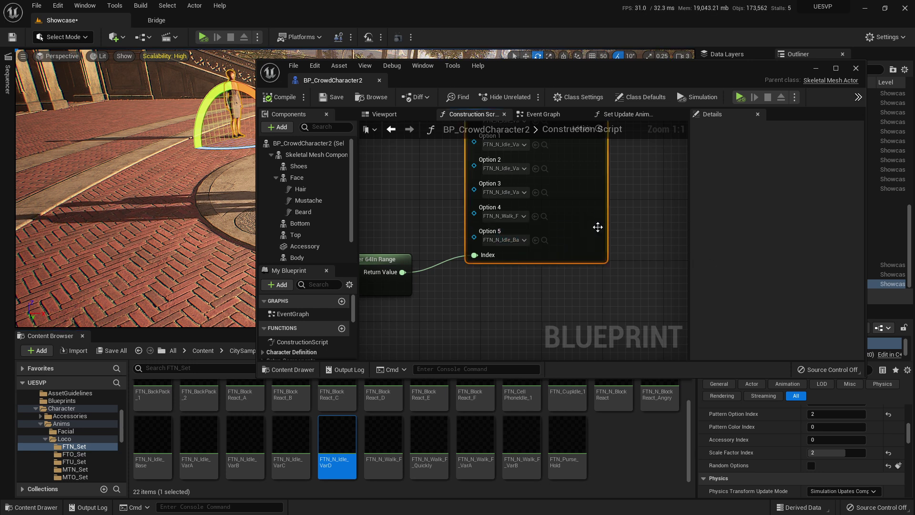
right_click(599, 231)
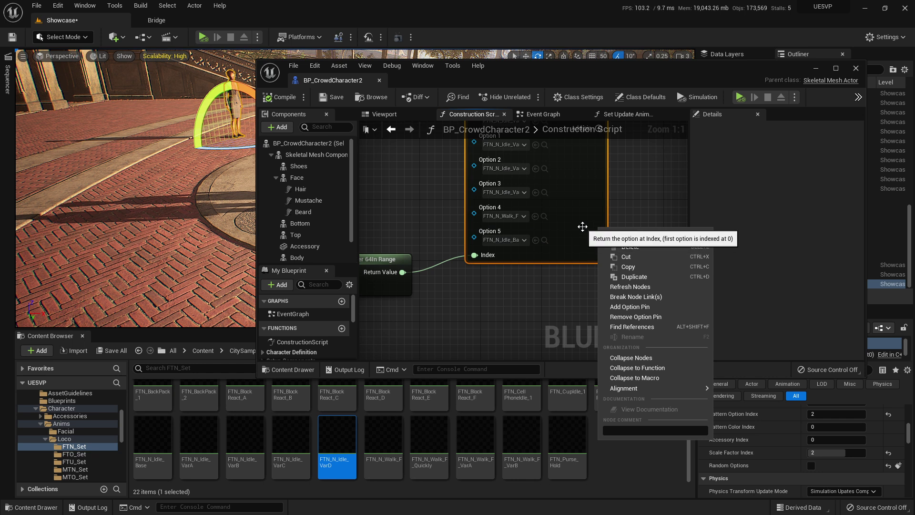
left_click(642, 317)
right_click_drag(457, 269, 501, 328)
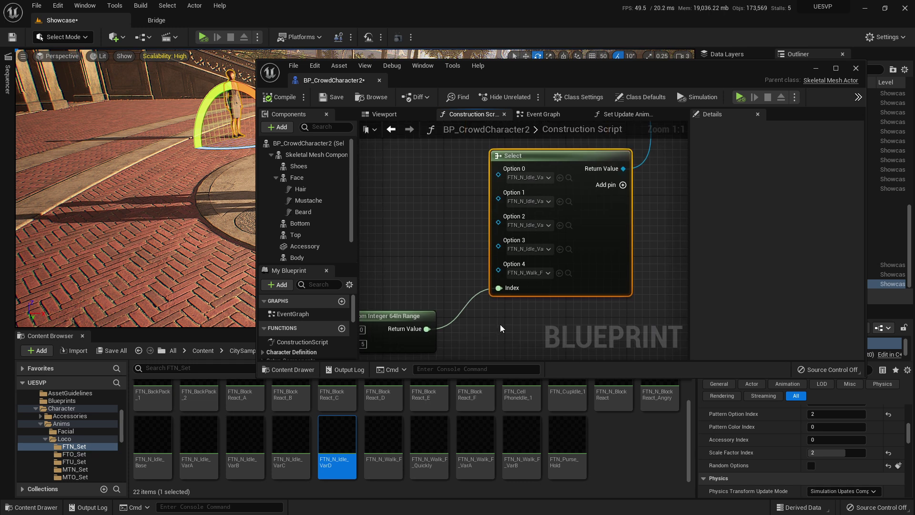
- Assign FTN_N_Idle_Base to the Select node's Option 4, set the random integer range's Max to 4, and save the blueprint
right_click_drag(525, 265, 610, 246)
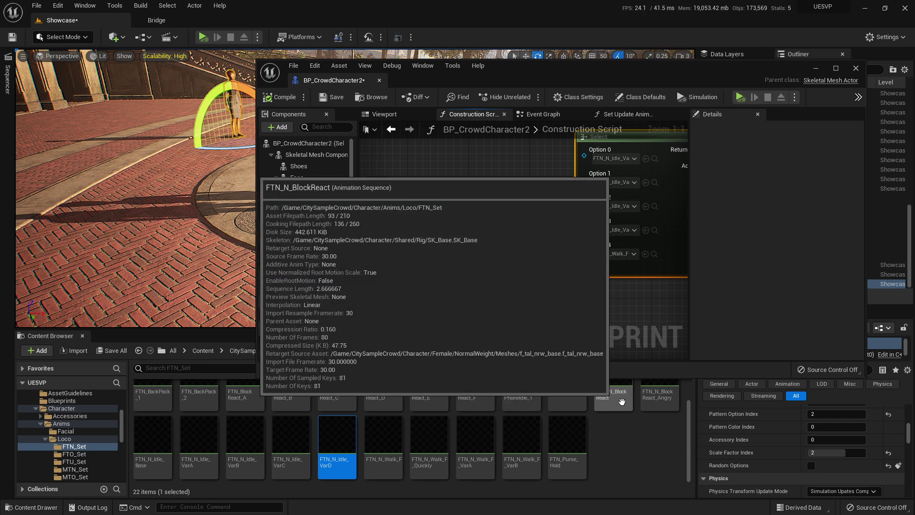
left_click(160, 437)
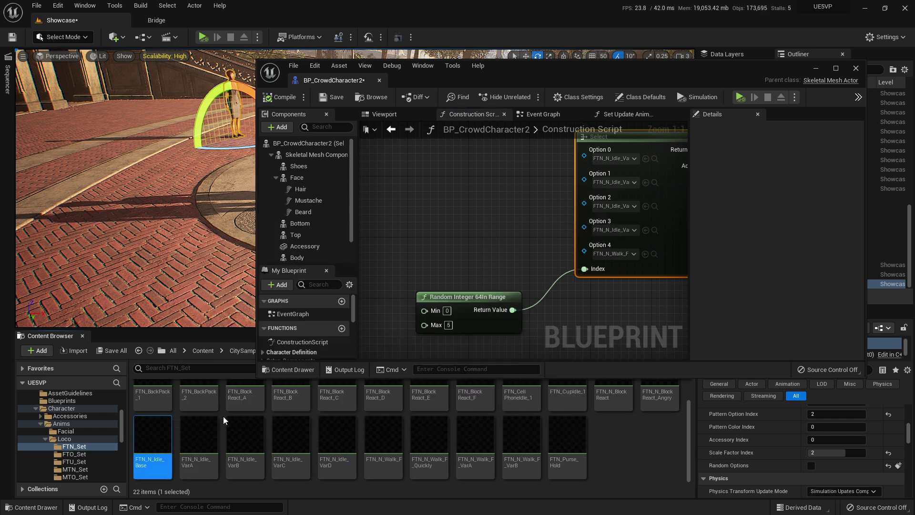
left_click(645, 254)
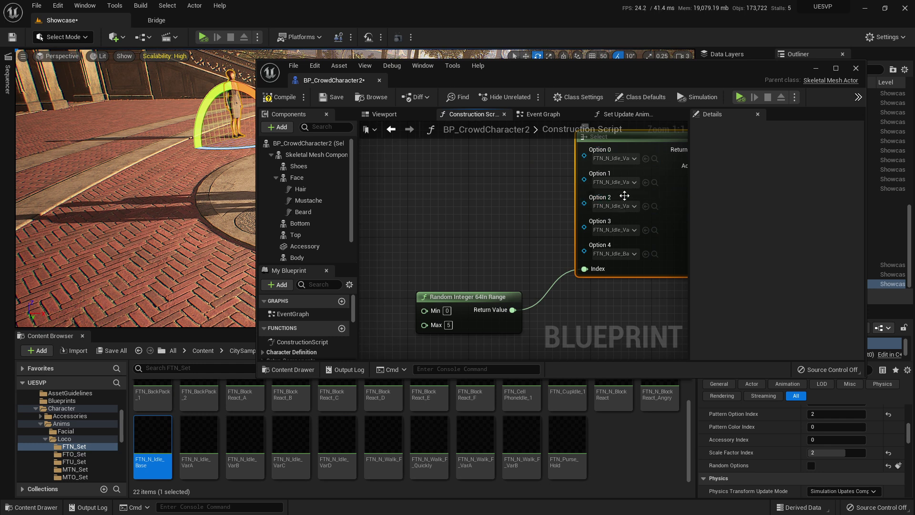
right_click_drag(596, 309, 548, 309)
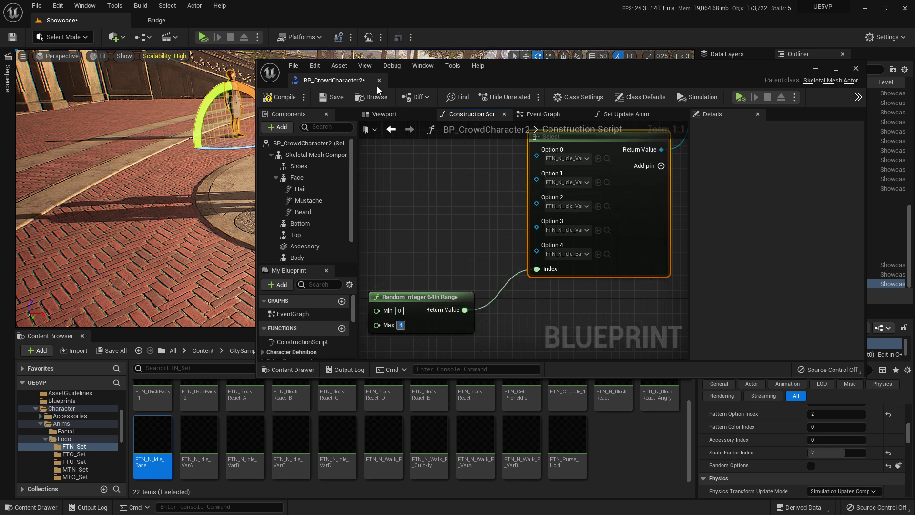
left_click(336, 98)
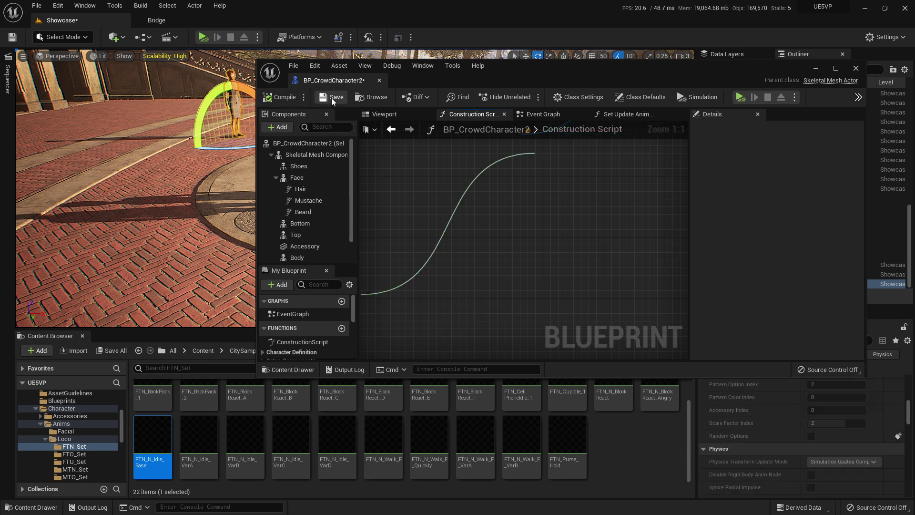
- Uncover the level view, randomise the background character again with Random Options, and clear the selection
left_click_drag(544, 69, 410, 164)
left_click_drag(598, 168, 415, 290)
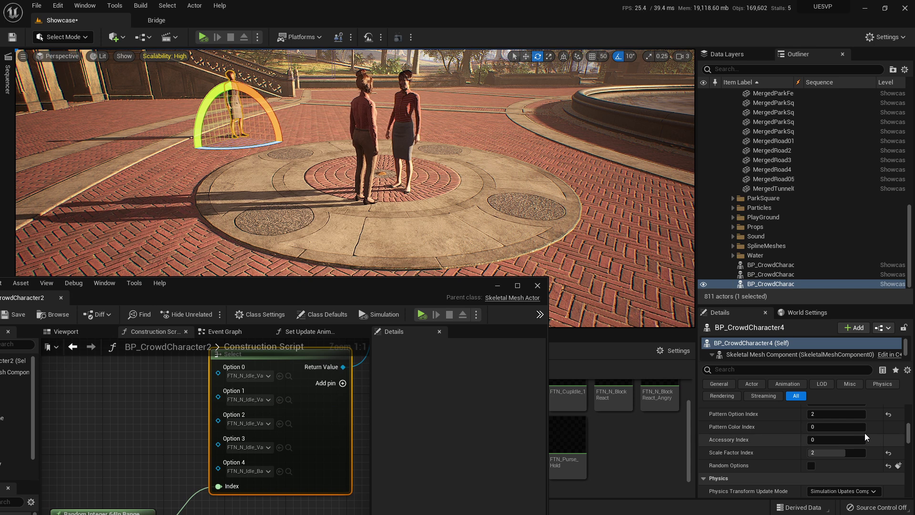
left_click(811, 465)
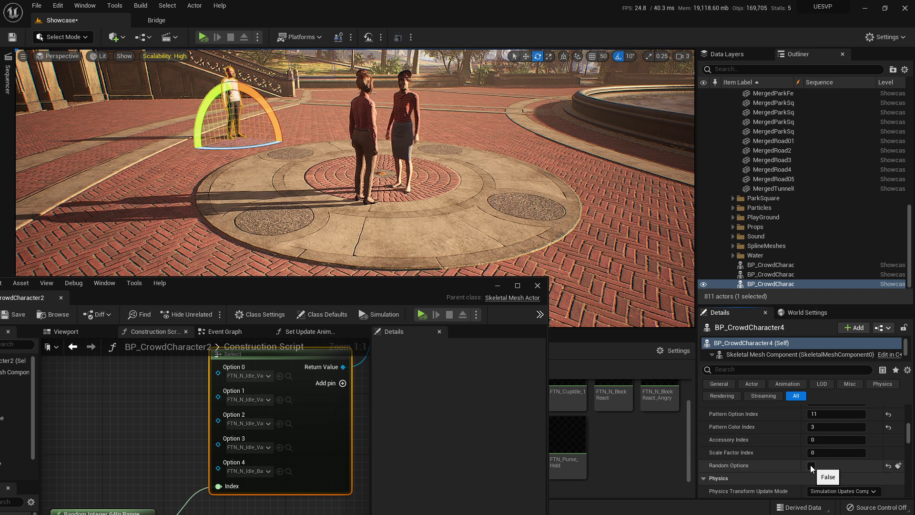
left_click(298, 120)
right_click_drag(292, 138, 345, 193)
key("Escape")
key("s")
- Compile and save the BP_CrowdCharacter2 blueprint, and close its editor
left_click_drag(378, 298, 529, 288)
left_click(116, 304)
left_click(165, 305)
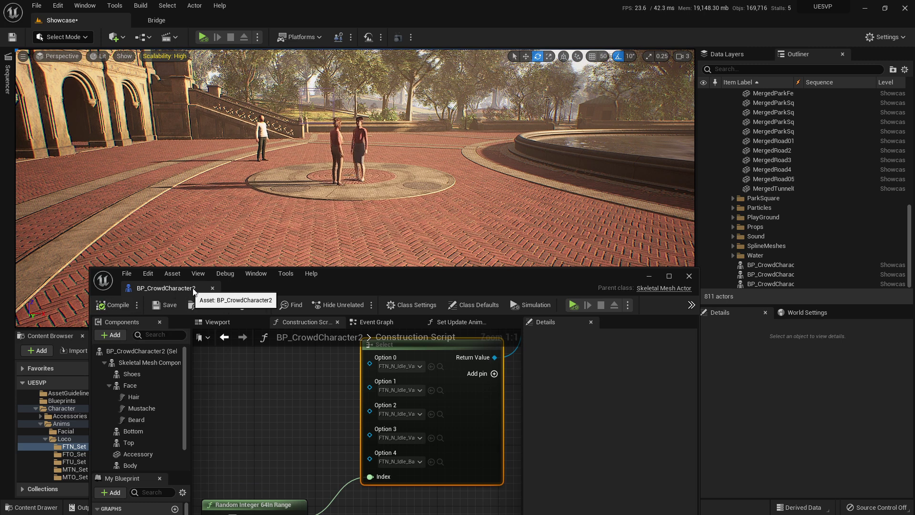
left_click(213, 288)
- Simulate the level, examine the placed characters' idle animations from several viewpoints, and stop the simulation
right_click_drag(414, 241, 381, 149)
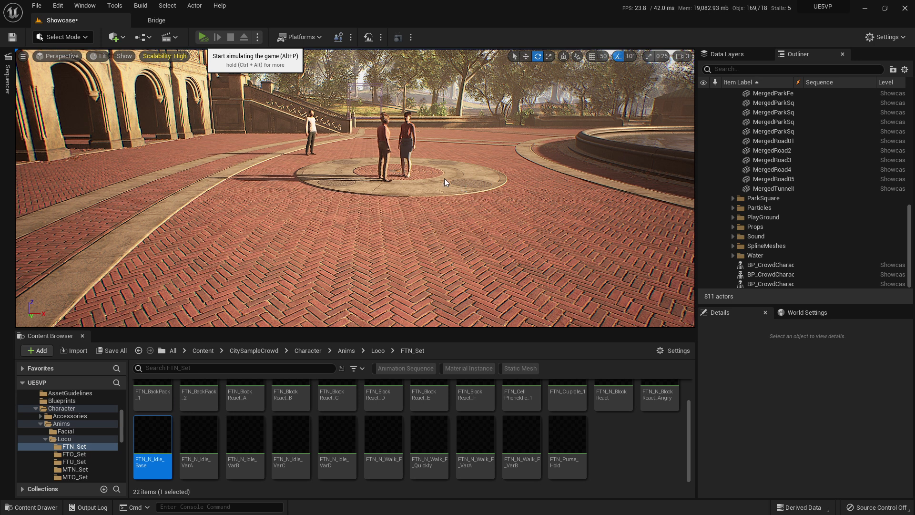
key("alt+p")
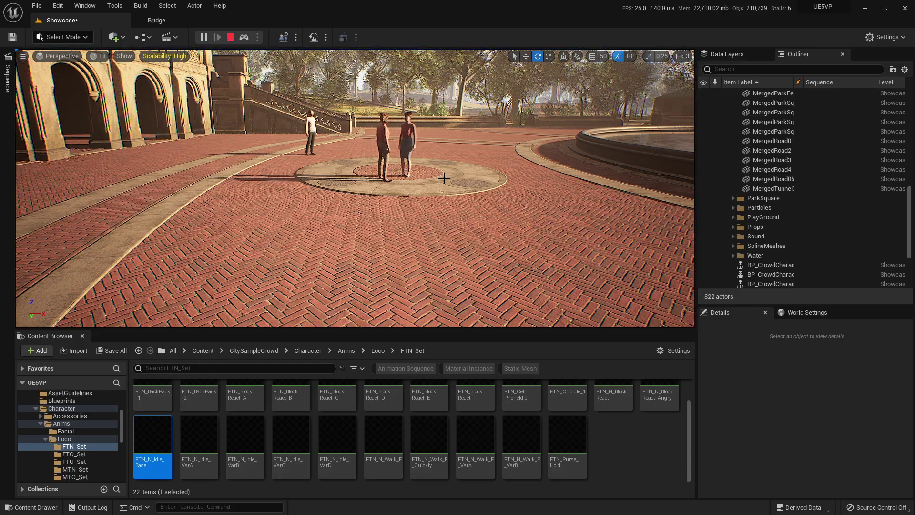
right_click_drag(434, 179, 401, 113)
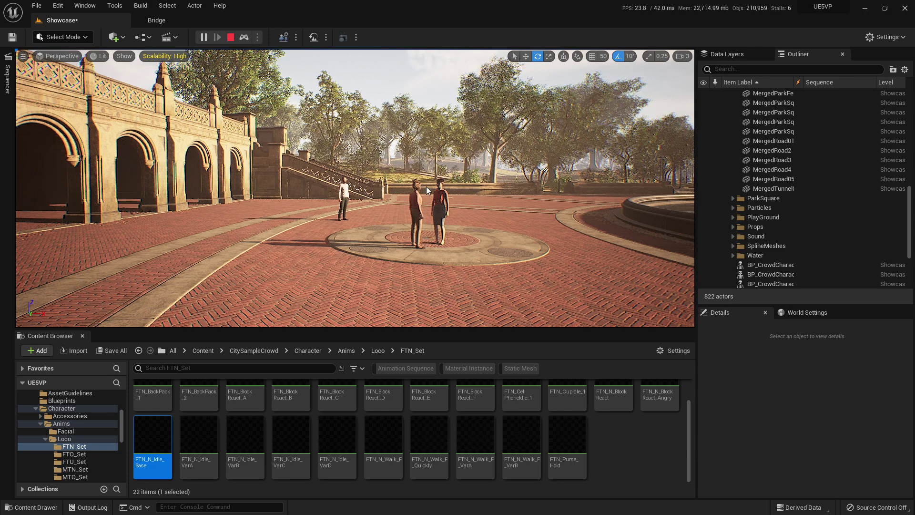
mouse_move(430, 207)
right_mouse_down()
mouse_move(466, 231)
mouse_move(430, 207)
right_mouse_up()
key("w")
key("s")
left_click(627, 457)
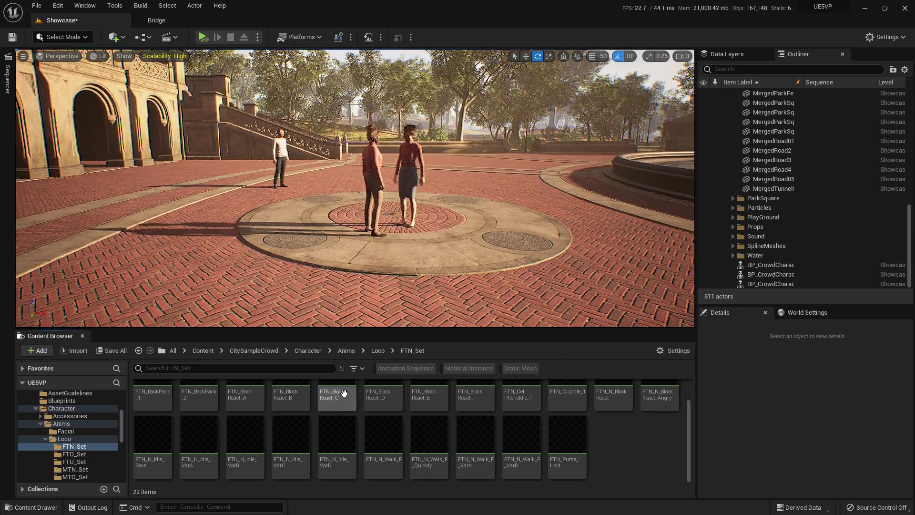
- Reopen the blueprint from one of the two facing characters and review the Construction Script's animation mode, SET and Select nodes
left_click(412, 182)
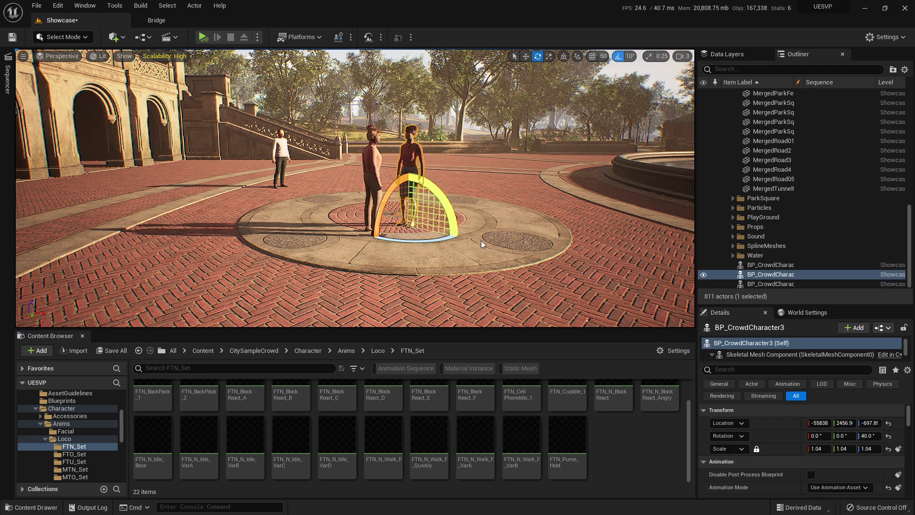
key("ctrl+e")
left_click_drag(421, 274, 430, 175)
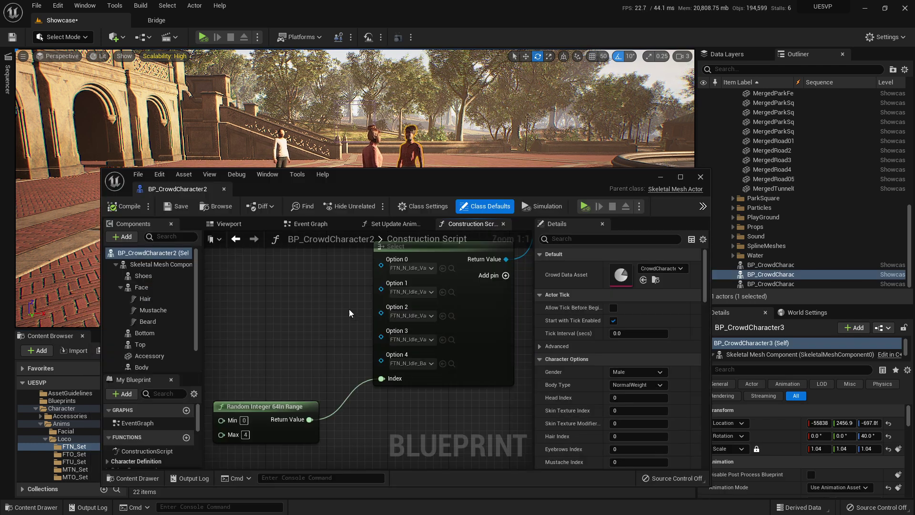
scroll(348, 309, "down", 7)
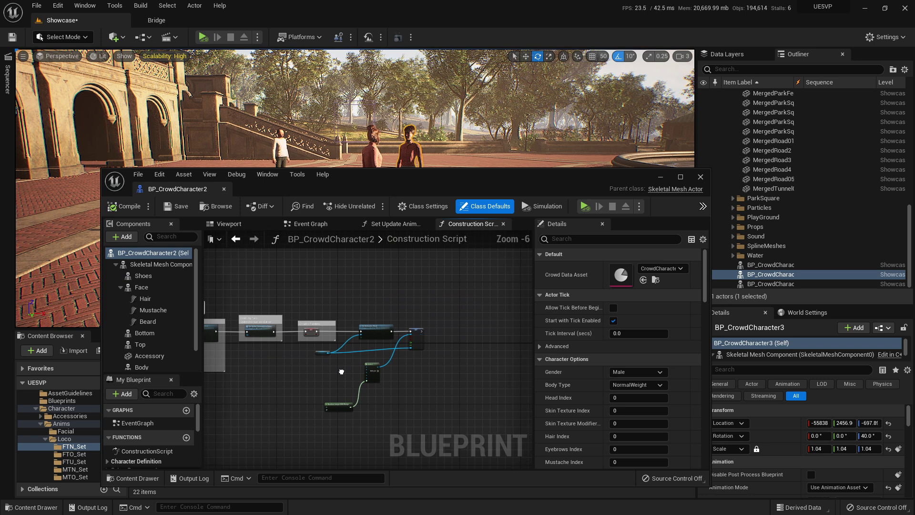
scroll(349, 309, "up", 2)
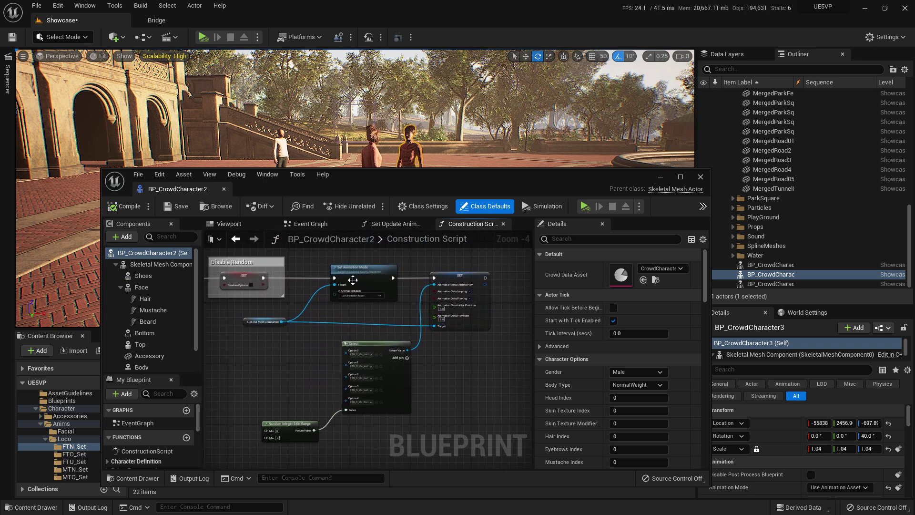
left_click(361, 271)
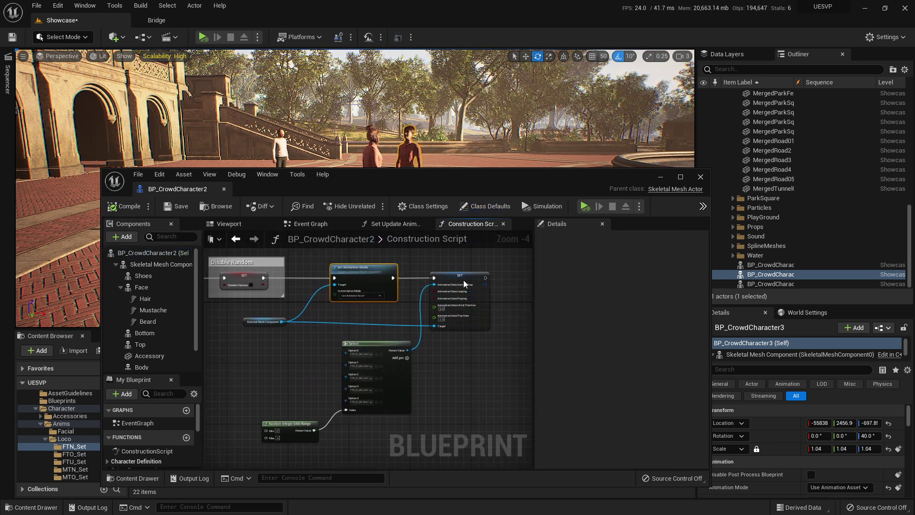
left_click(463, 277)
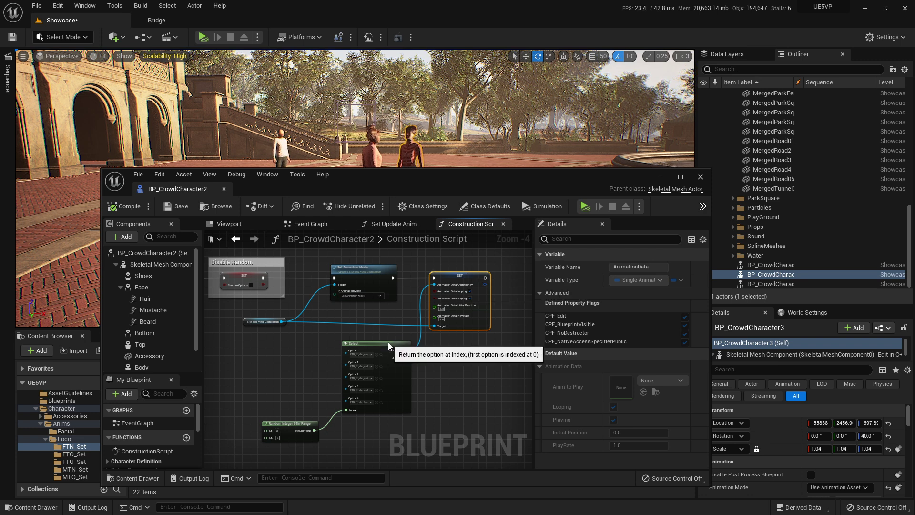
left_click(360, 344)
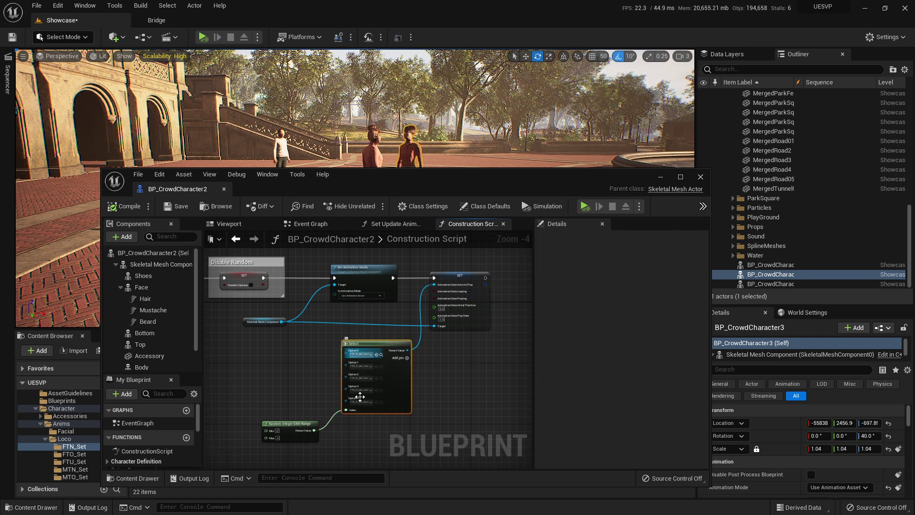
right_click_drag(306, 390, 426, 315)
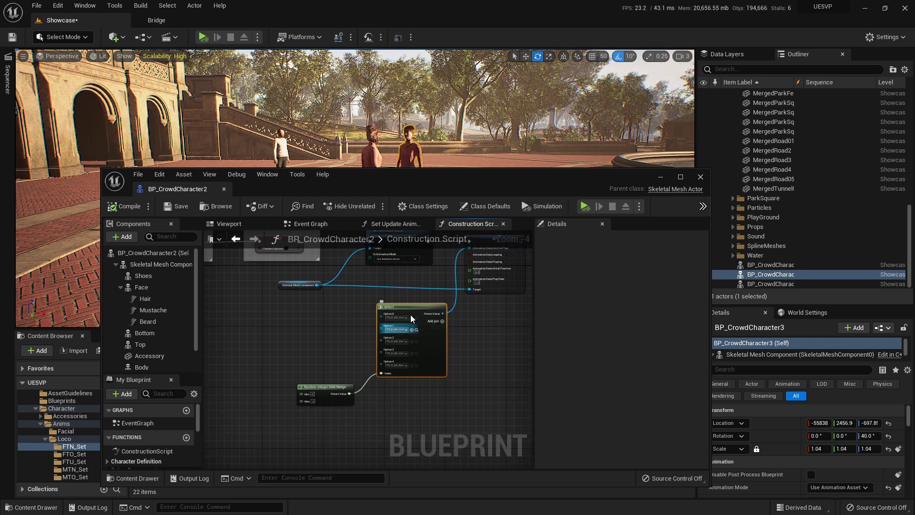
- Nudge the Random Integer 64 In Range node and inspect the blueprint's class defaults down to the Random Options setting
mouse_move(321, 400)
left_mouse_down()
mouse_move(322, 388)
mouse_move(309, 392)
mouse_move(323, 390)
mouse_move(327, 401)
left_mouse_up()
left_click(152, 252)
scroll(600, 400, "down", 6)
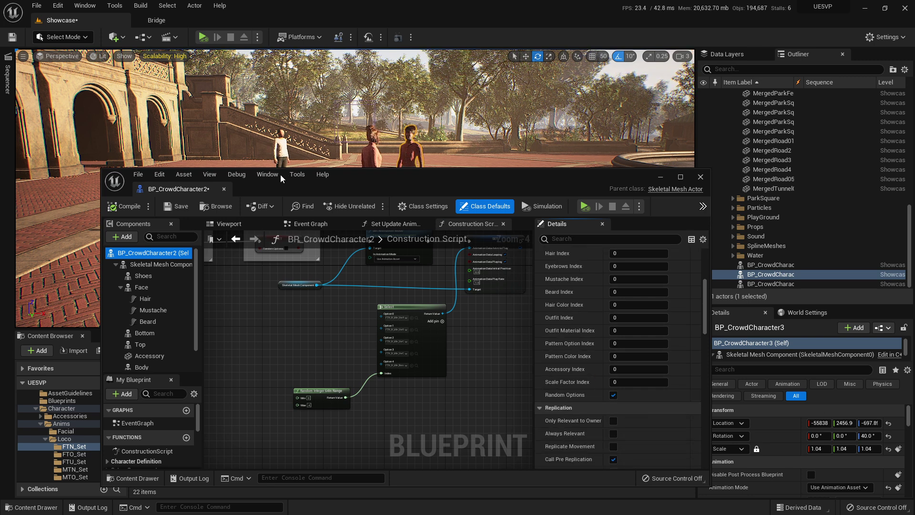
- Save the BP_CrowdCharacter2 blueprint, check its Construction Script beside the placed characters, and close the blueprint editor
left_click(176, 208)
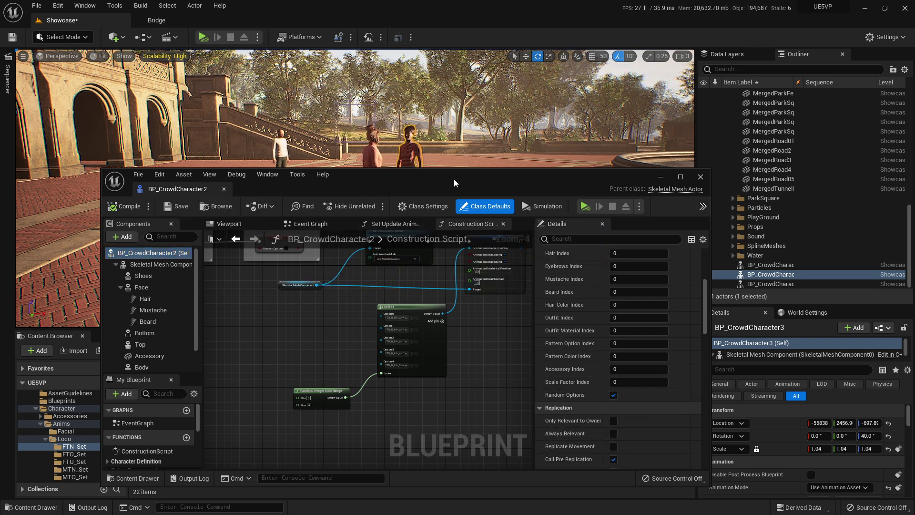
right_click_drag(494, 325, 434, 387)
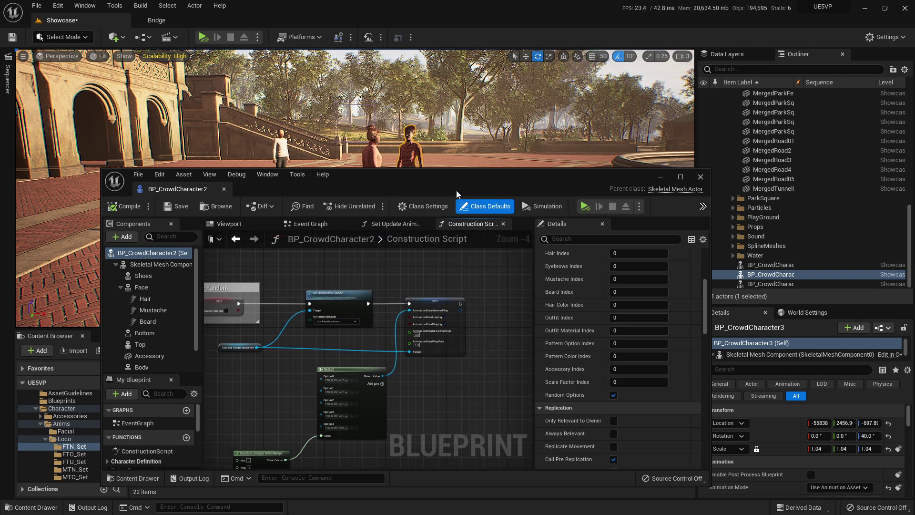
left_click_drag(460, 183, 433, 257)
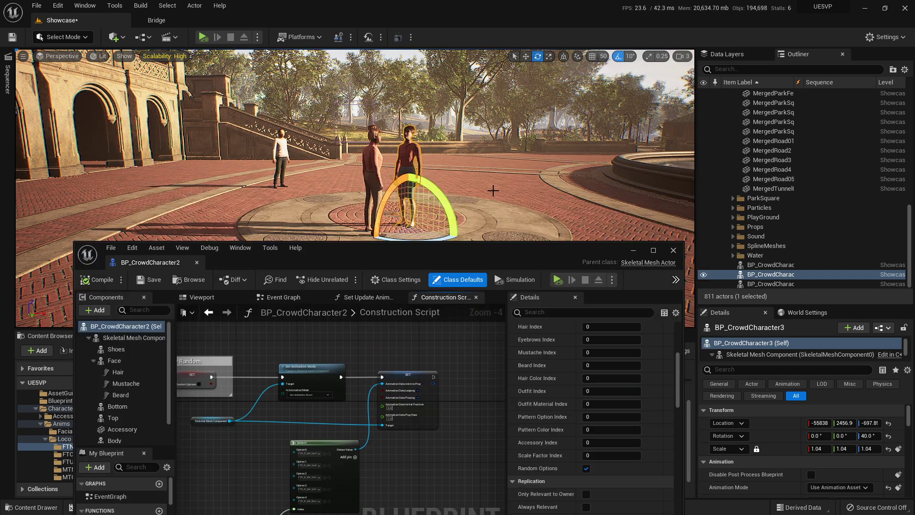
right_click_drag(493, 191, 481, 205)
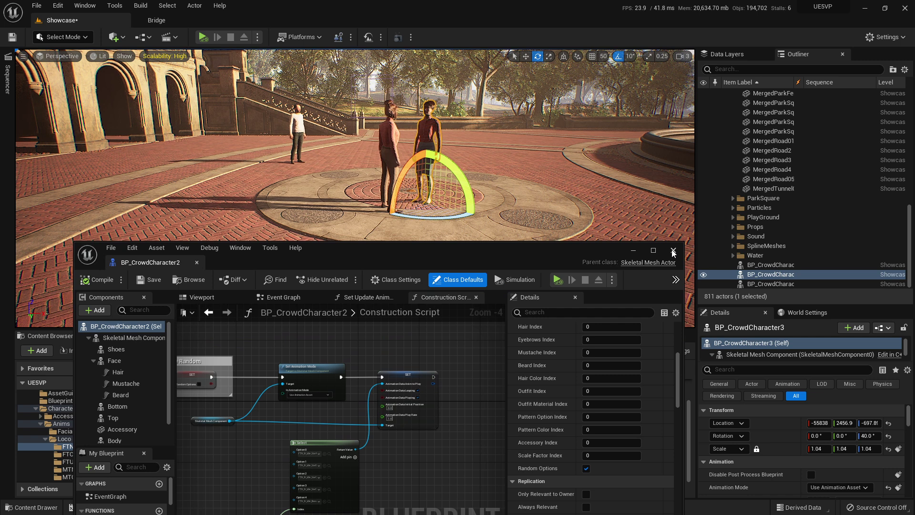
left_click(674, 251)
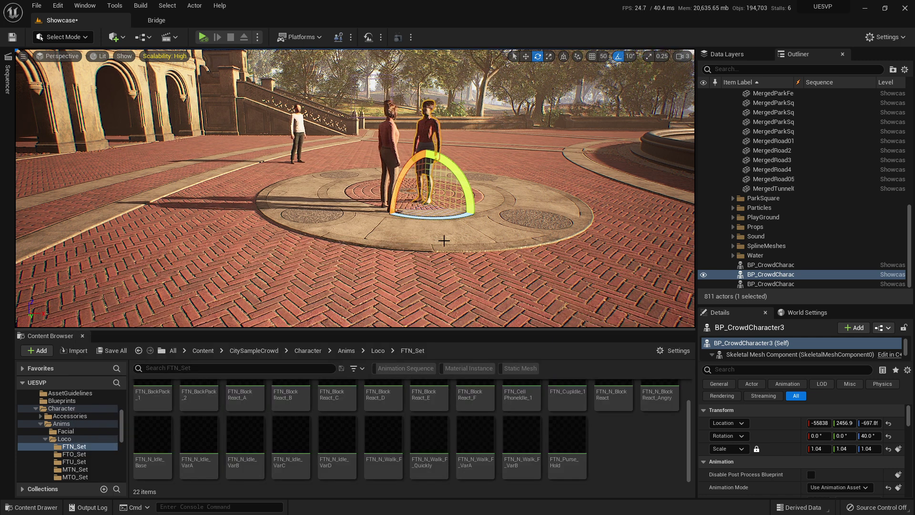
- Place a BP_CrowdCharacter1 instance from the Blueprints folder on the plaza near the arcade and rotate it -110° about its vertical axis
key("ctrl+b")
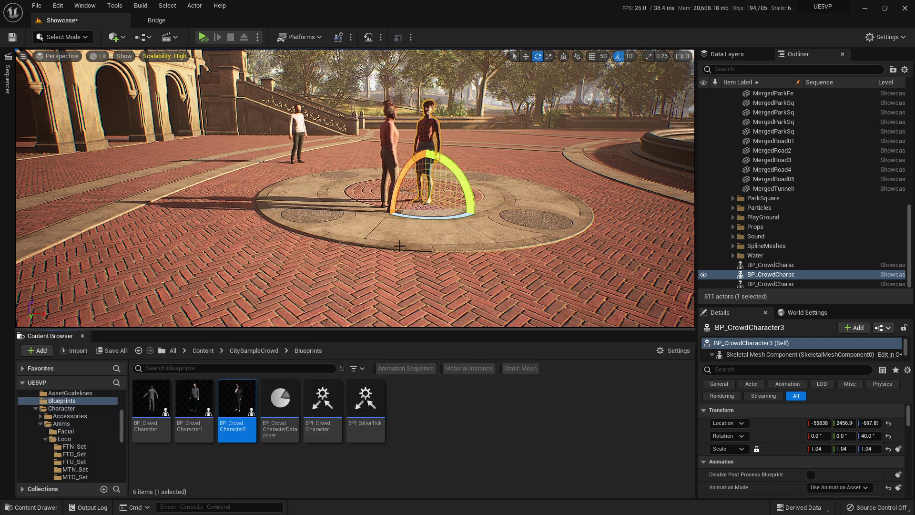
key("Escape")
right_click_drag(401, 227, 382, 236)
left_click_drag(194, 409, 437, 221)
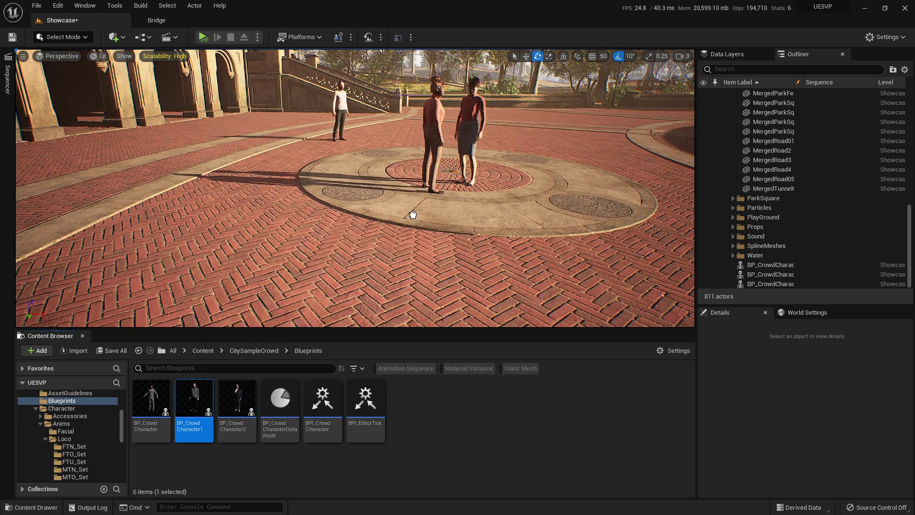
left_click_drag(241, 175, 219, 157)
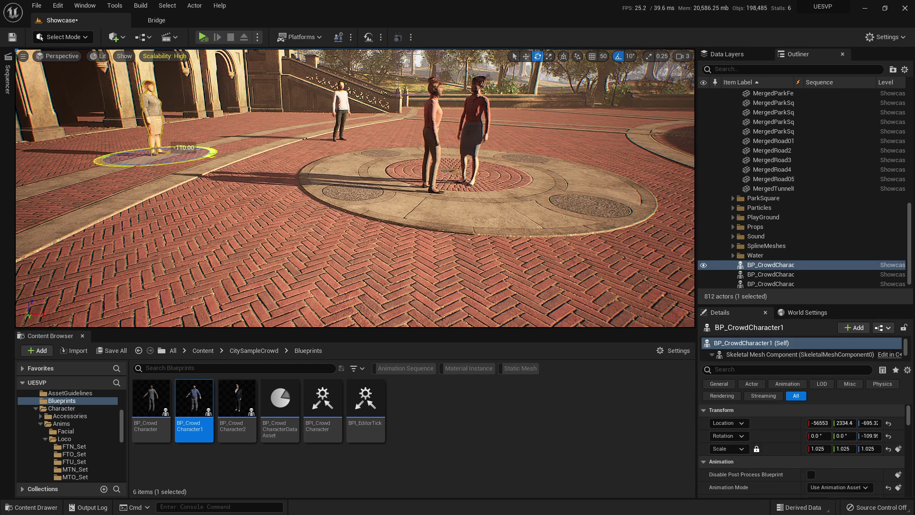
left_click_drag(212, 153, 212, 152)
- Move the new BP_CrowdCharacter1 instance across the brick plaza to the foot of the arcade arches
key("a")
right_click_drag(212, 153, 115, 131)
key("d")
right_click_drag(327, 176, 321, 193)
key("w")
left_click_drag(361, 184, 90, 172)
right_click_drag(90, 173, 84, 160)
key("a")
- Enable the Walking? option on the BP_CrowdCharacter1 instance, deselect it, and watch it walk across the plaza in the editor
scroll(784, 433, "down", 10)
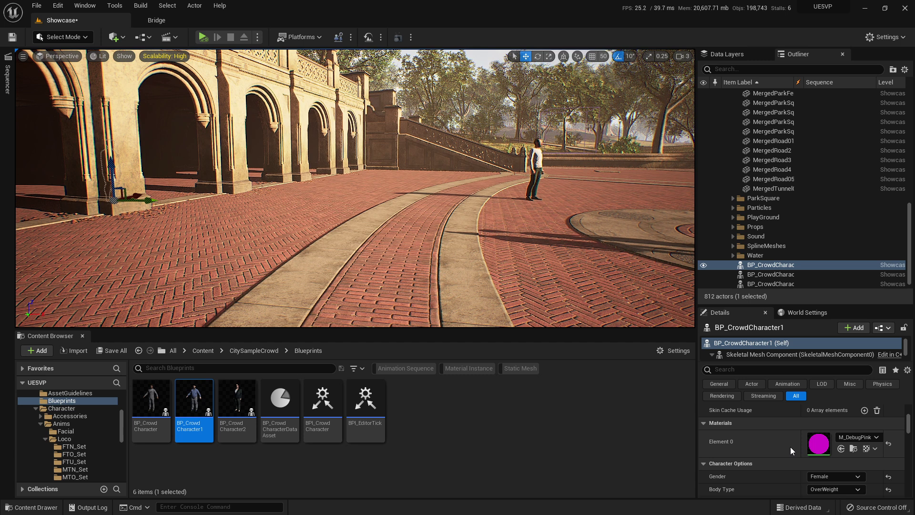
scroll(792, 448, "down", 5)
scroll(794, 449, "down", 2)
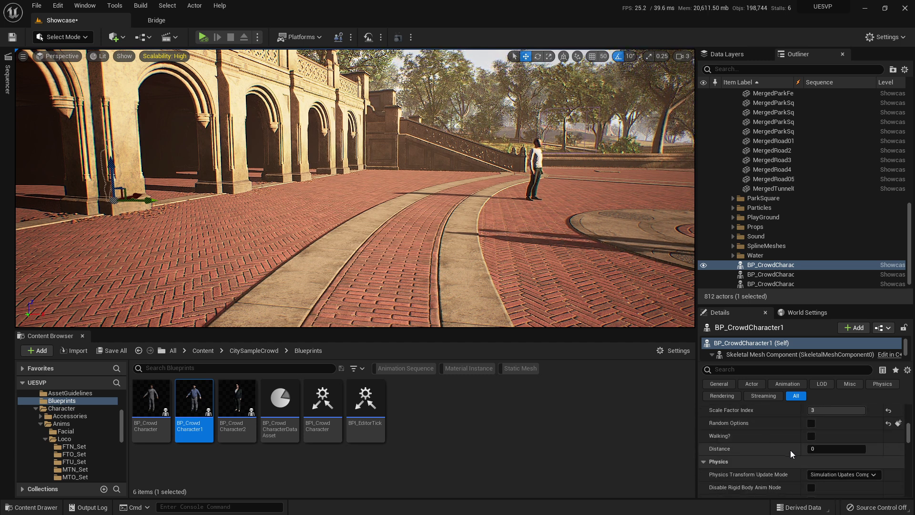
left_click(811, 437)
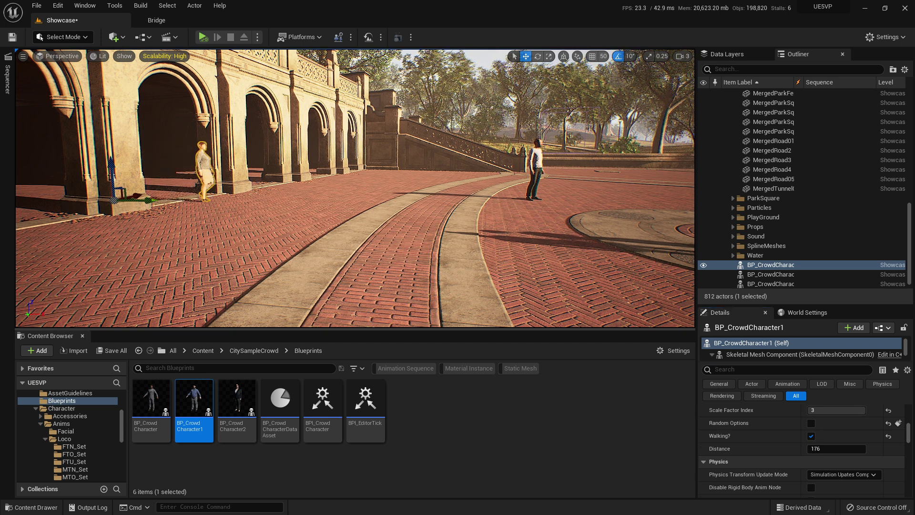
key("Escape")
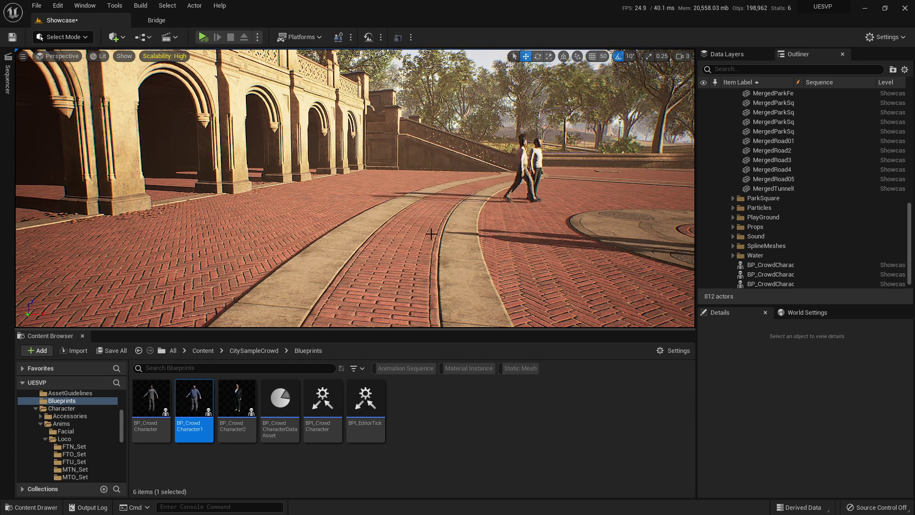
right_click_drag(431, 234, 434, 160)
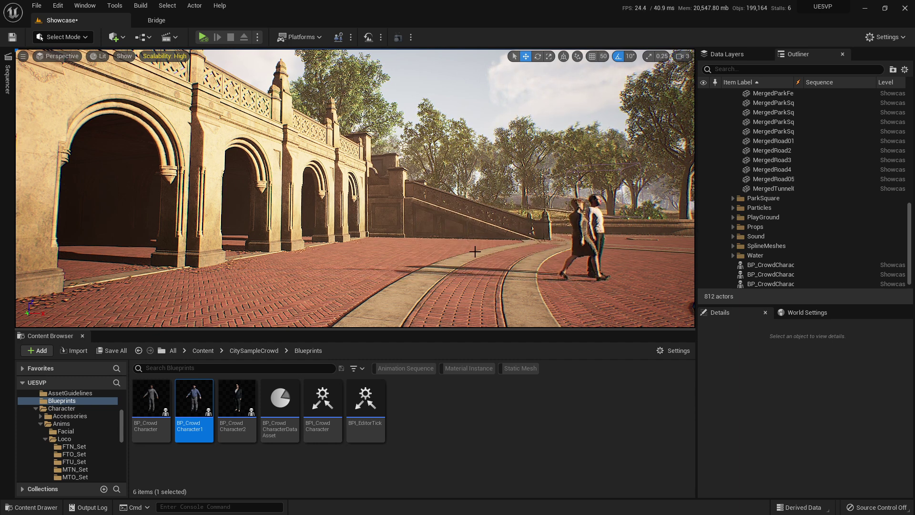
right_click_drag(478, 237, 520, 256)
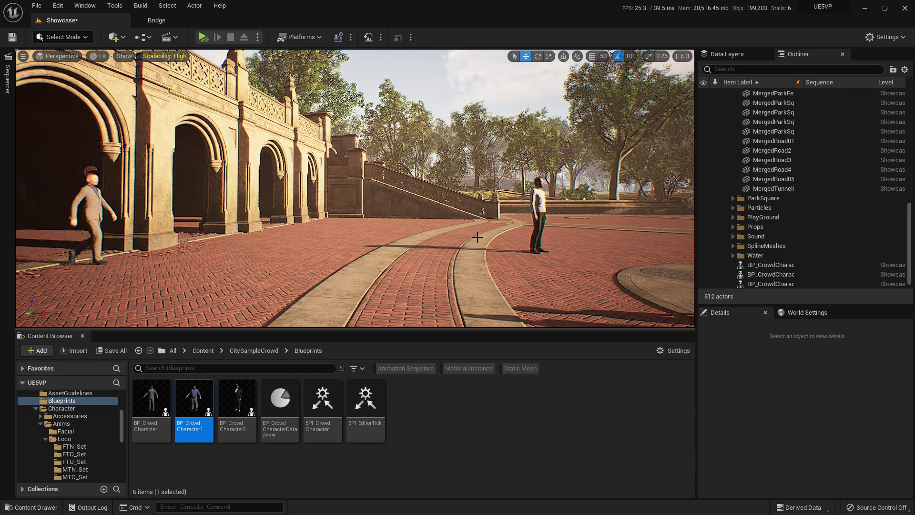
- Switch to the browser to view the YouTube channel's EditorTick video listing, and return to Unreal Editor to examine the walking character
key("alt+Tab")
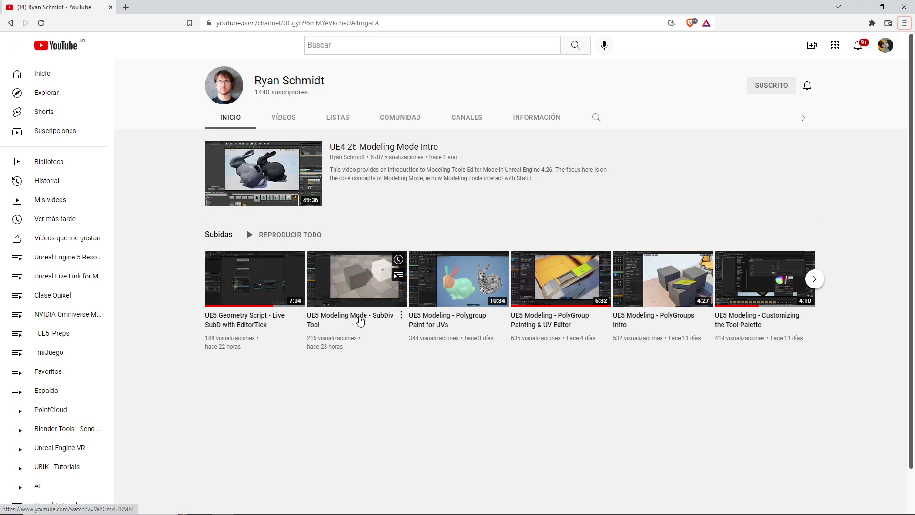
mouse_move(475, 302)
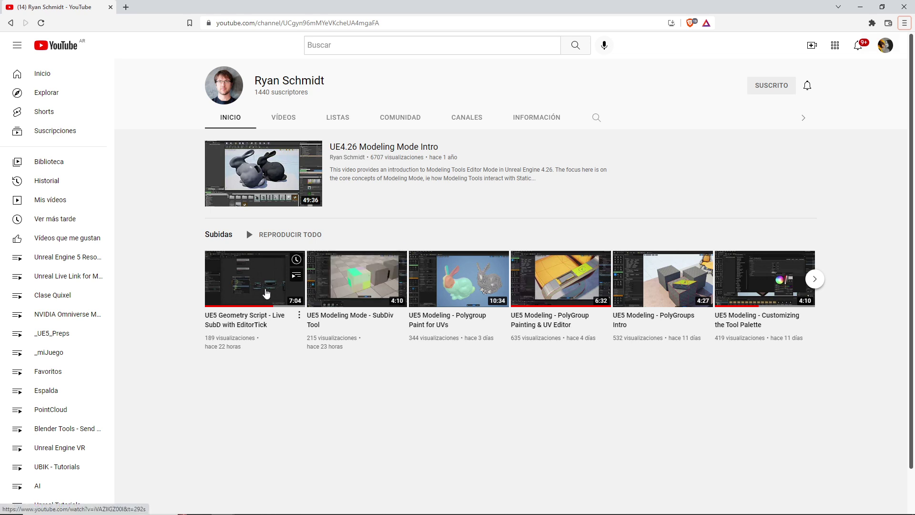
key("alt+Tab")
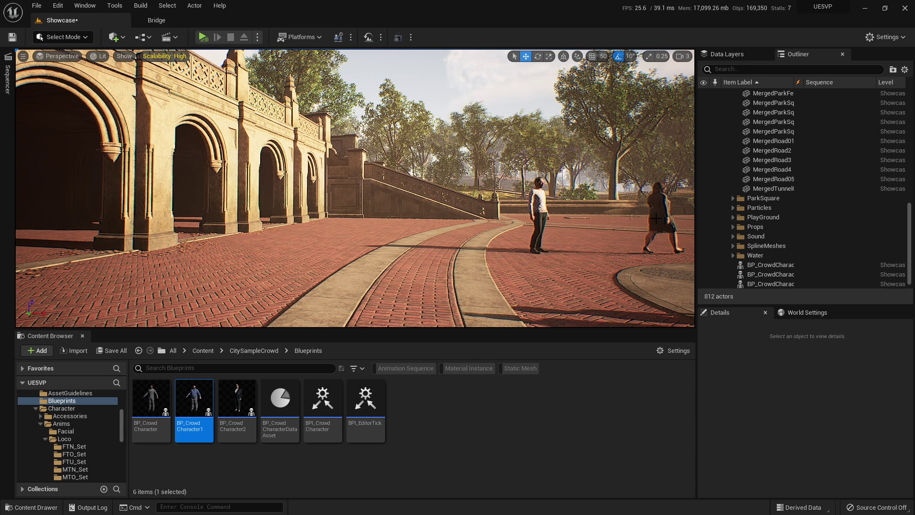
right_click_drag(402, 238, 329, 238)
right_click_drag(402, 238, 477, 243)
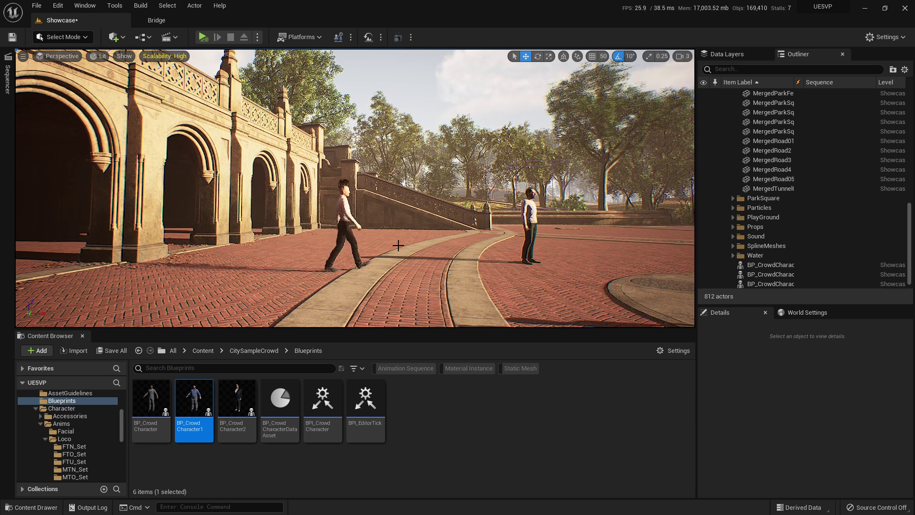